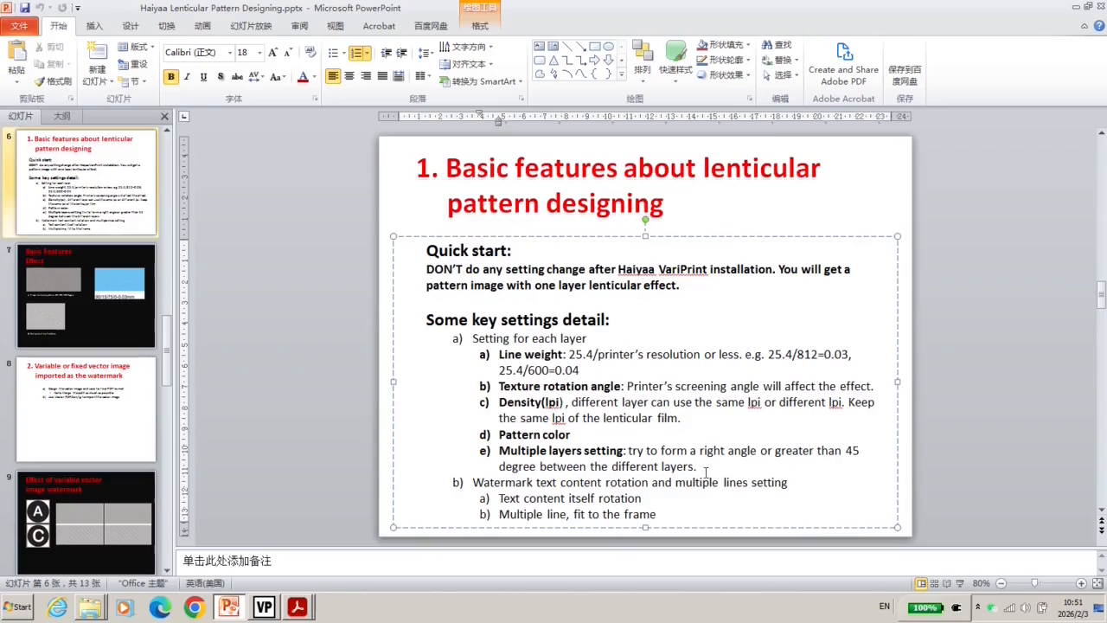
# Highlight 'Watermark' in the text-rotation line, then bring up VariPrint's Test_TextItselfRotation_EN.mpd template
pyautogui.click(505, 483)
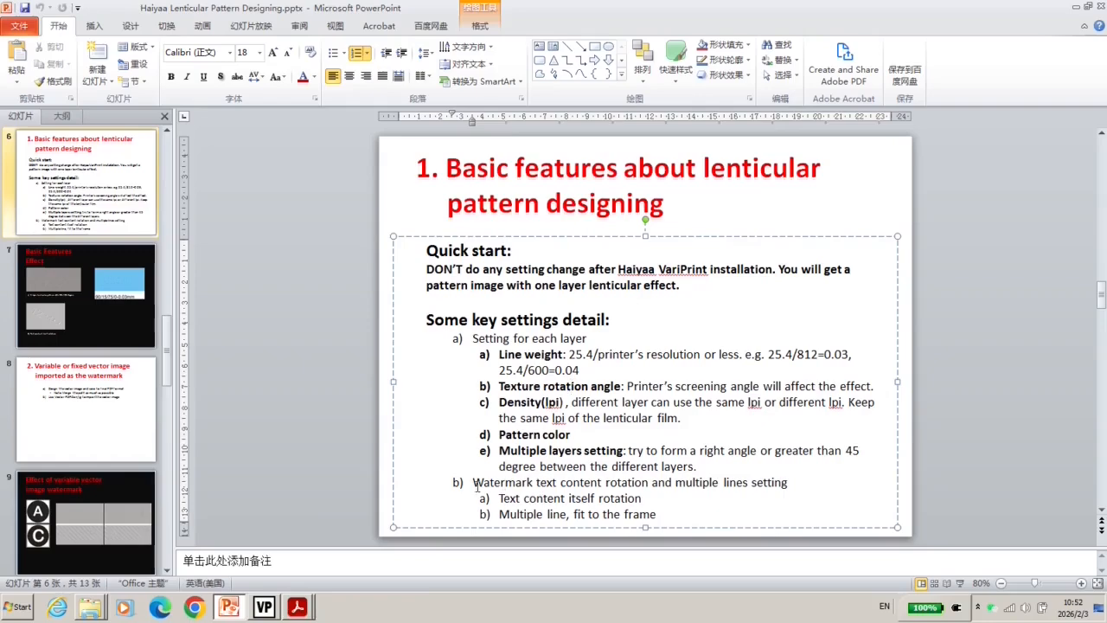
pyautogui.moveTo(473, 483); pyautogui.dragTo(562, 484)
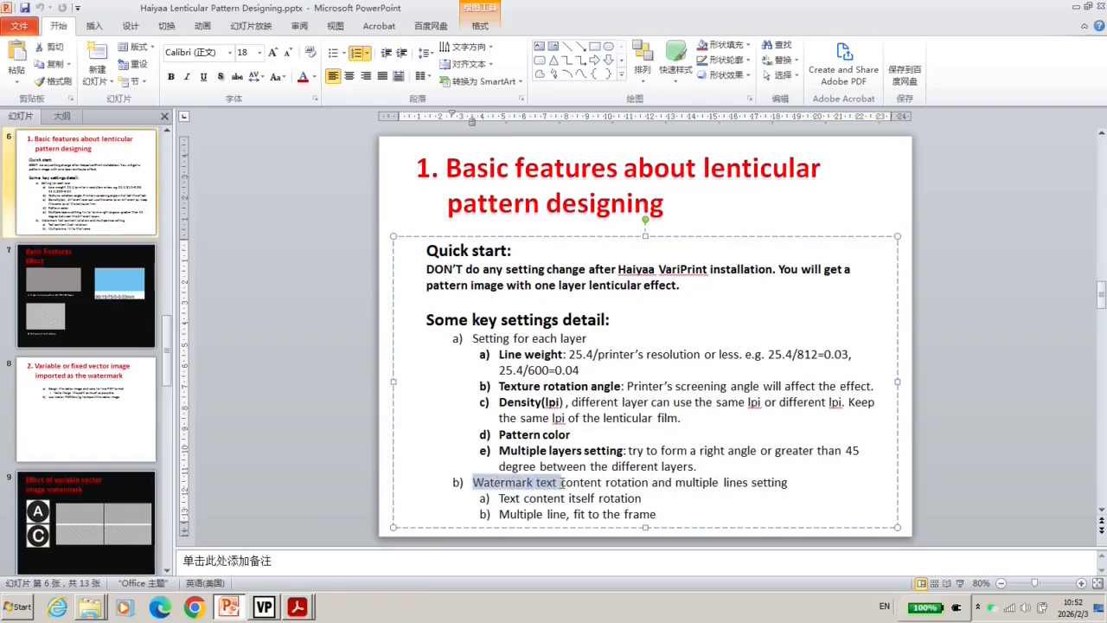
pyautogui.click(587, 484)
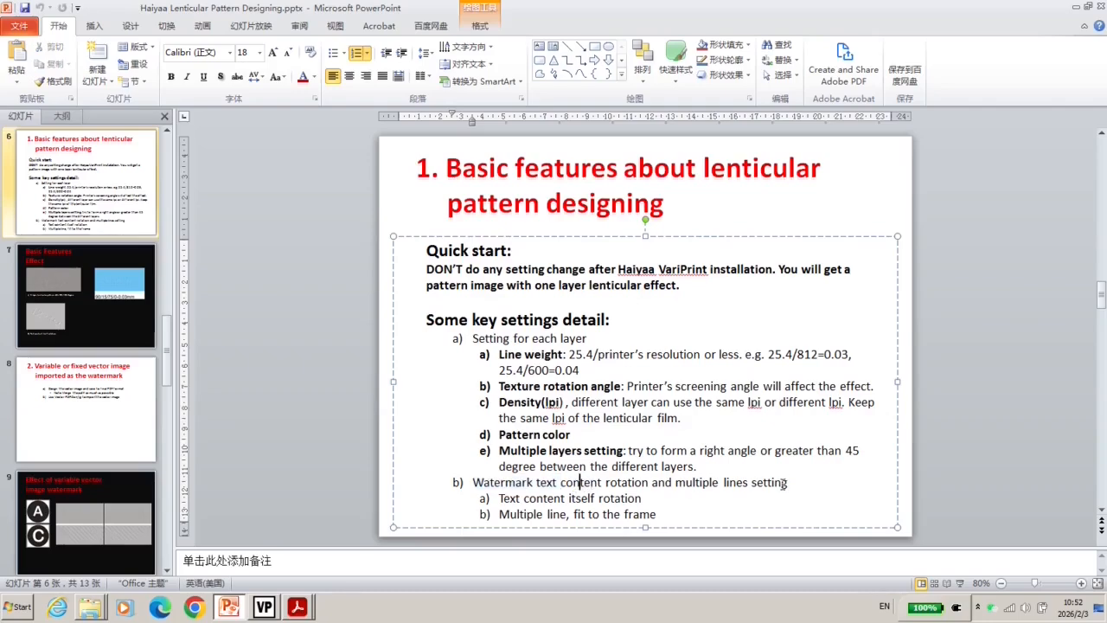
pyautogui.moveTo(474, 484); pyautogui.dragTo(519, 484)
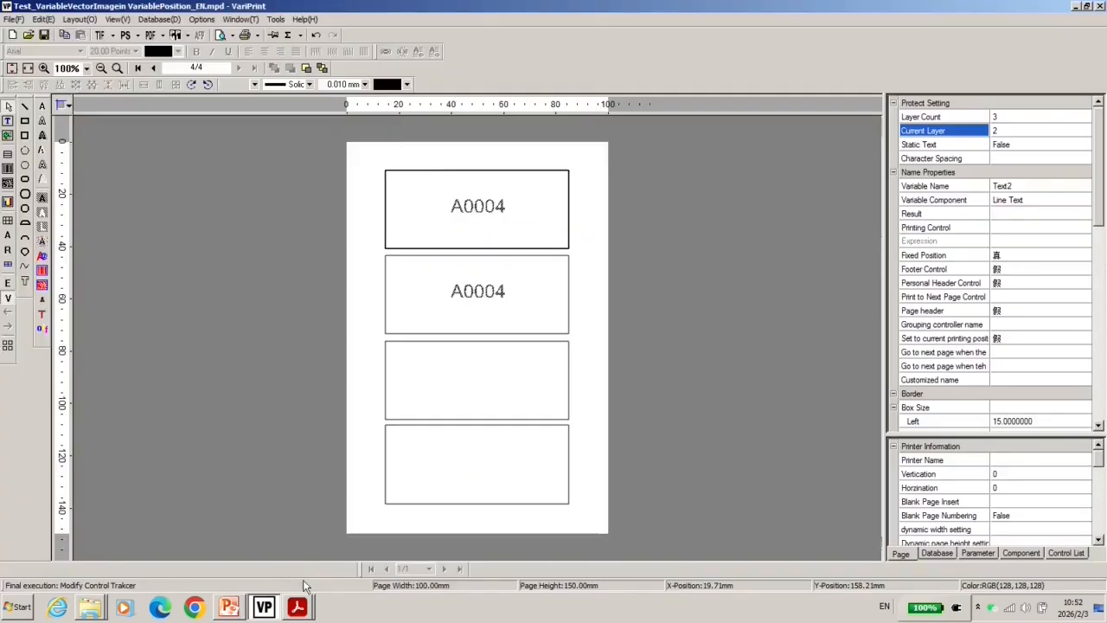
pyautogui.click(12, 19)
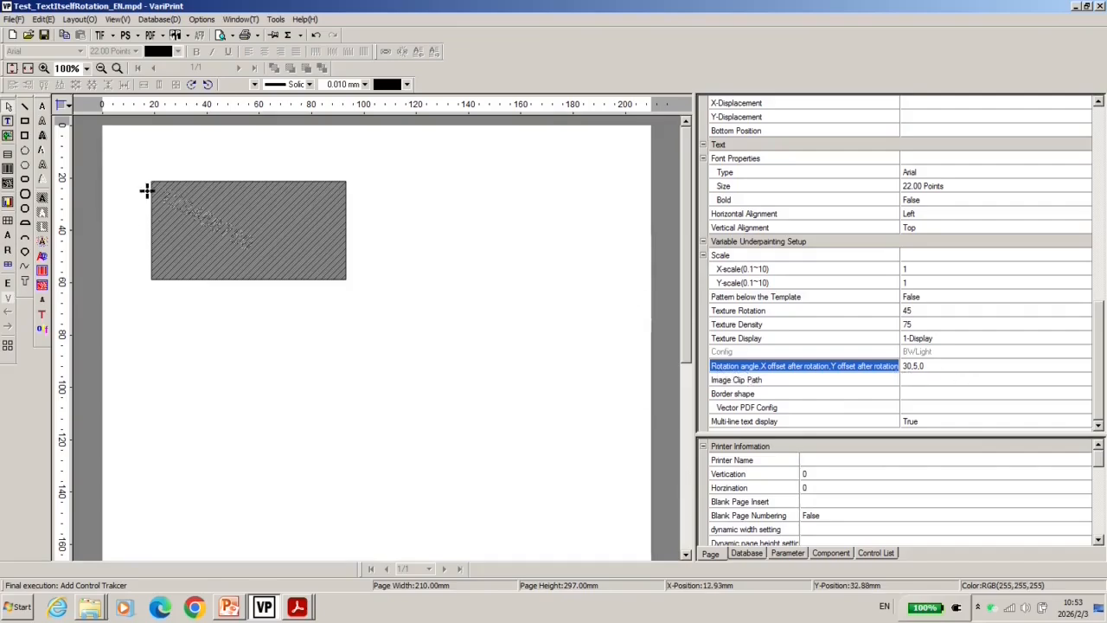
# Change the textured text box's rotation and offset value from 30,5,0 to 30,10,5
pyautogui.click(922, 366)
pyautogui.moveTo(917, 366); pyautogui.dragTo(935, 367)
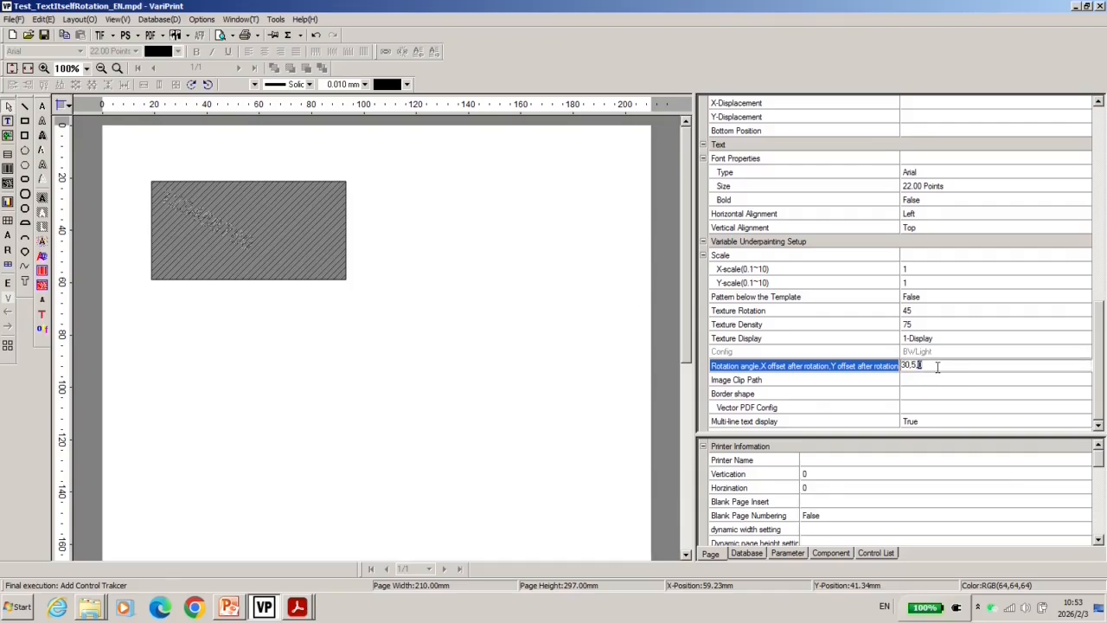
pyautogui.write('5')
pyautogui.press('Return')
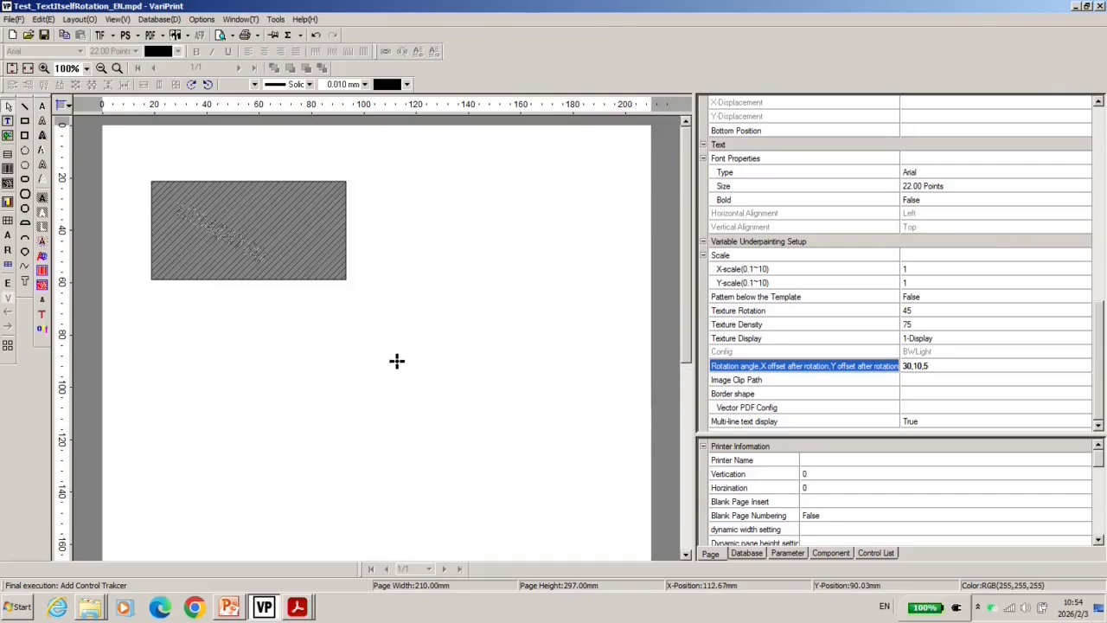
# Review slide 7's rotation examples, then highlight 'fit to the frame' in slide 6's last line
pyautogui.click(1077, 7)
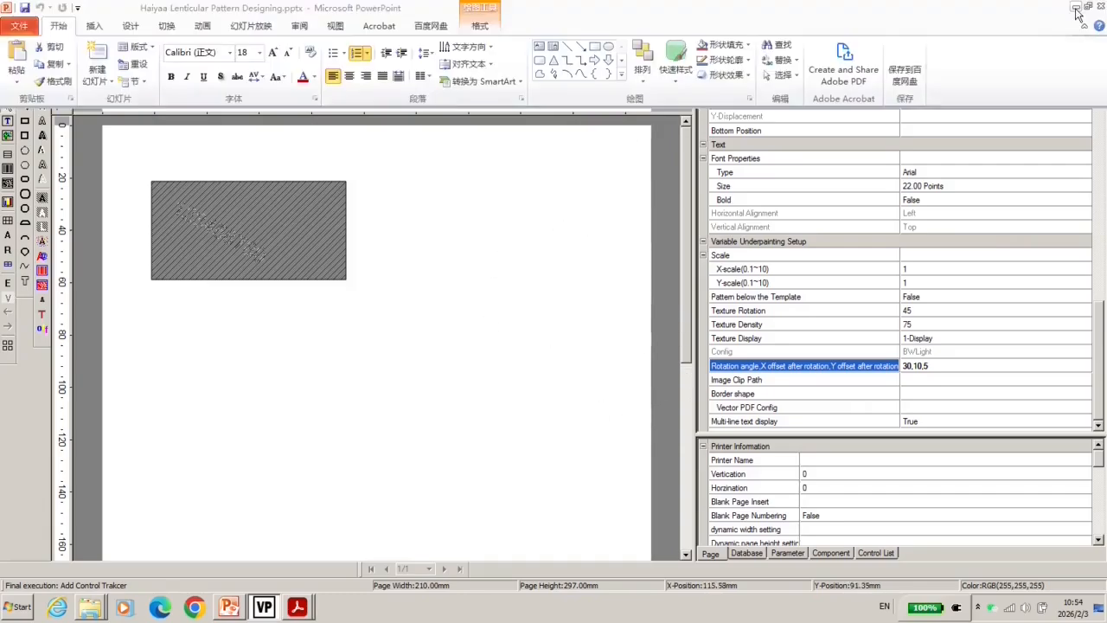
pyautogui.click(129, 298)
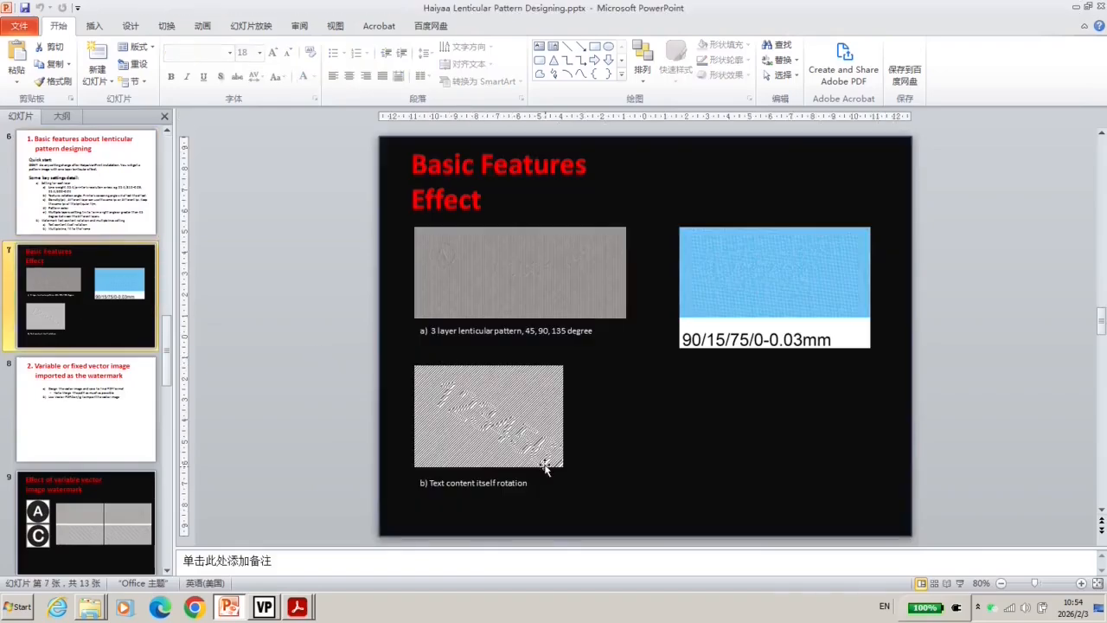
pyautogui.scroll(1, 504, 519)
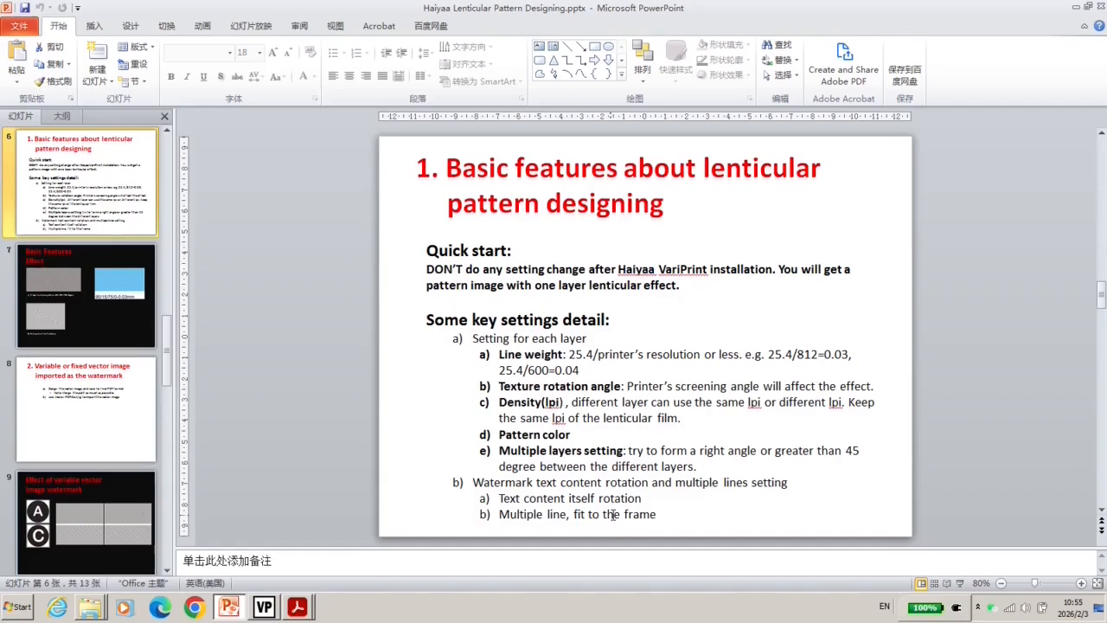
pyautogui.click(573, 514)
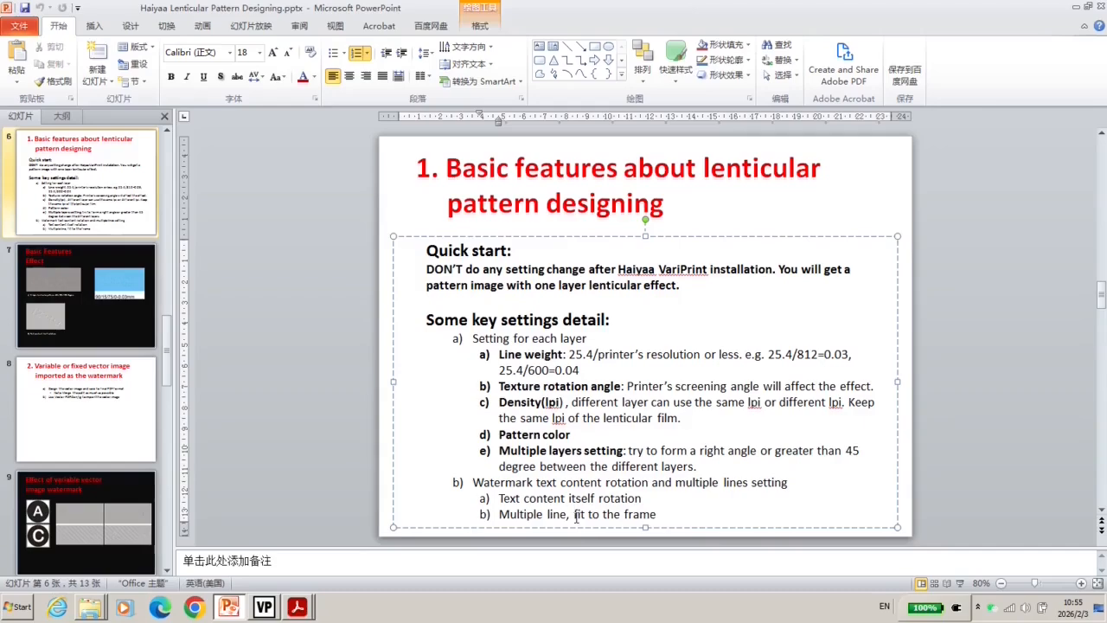
pyautogui.moveTo(574, 515); pyautogui.dragTo(654, 521)
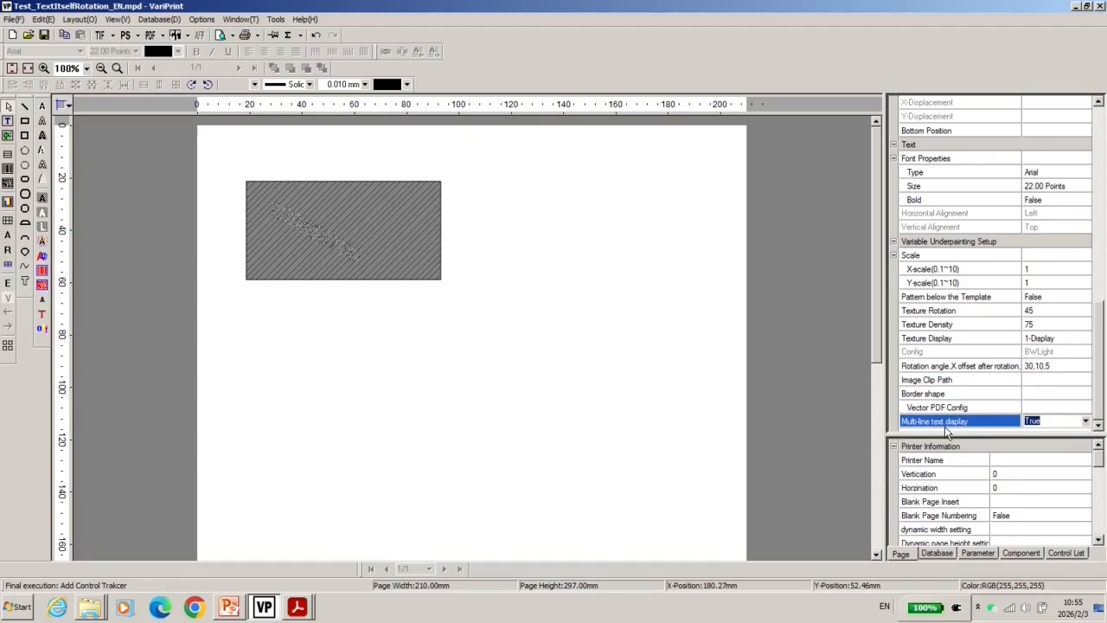
# Set Multi-line text display to False and return to the PowerPoint slide
pyautogui.click(1042, 422)
pyautogui.click(1056, 434)
pyautogui.click(231, 607)
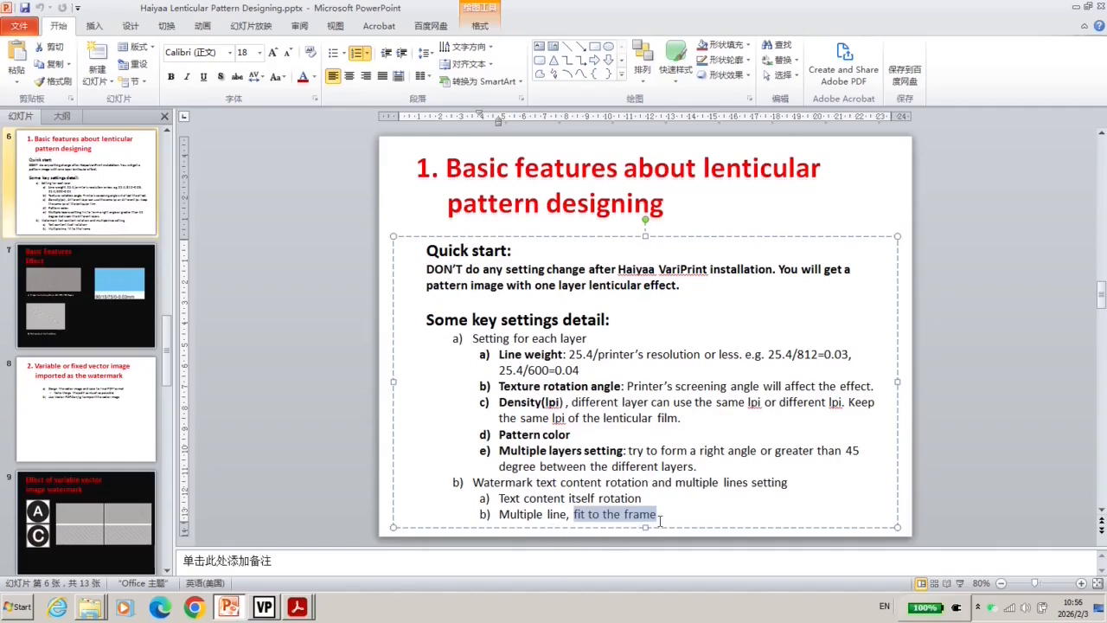
# Go to slide 8 on vector image watermarks and preview A.pdf and C.pdf
pyautogui.moveTo(660, 521); pyautogui.dragTo(499, 517)
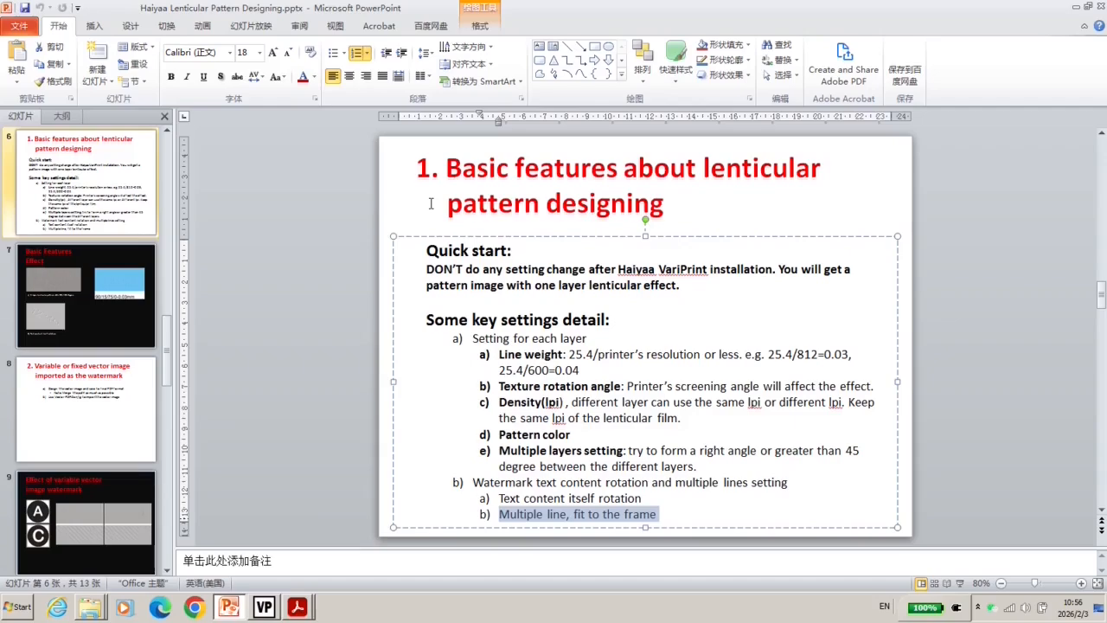
pyautogui.click(38, 425)
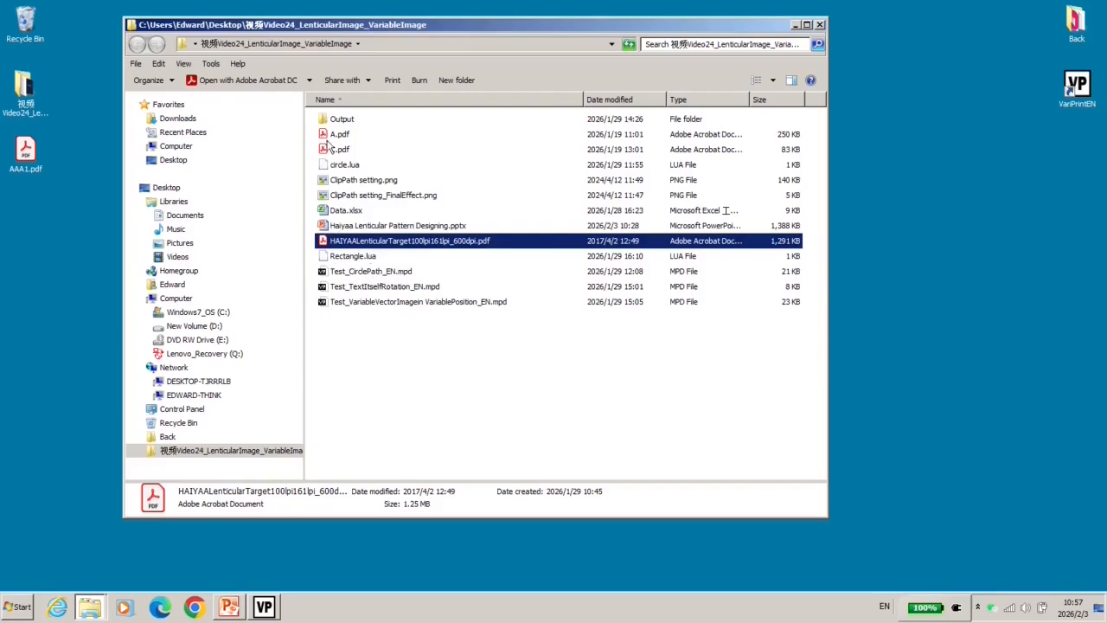
pyautogui.click(333, 138)
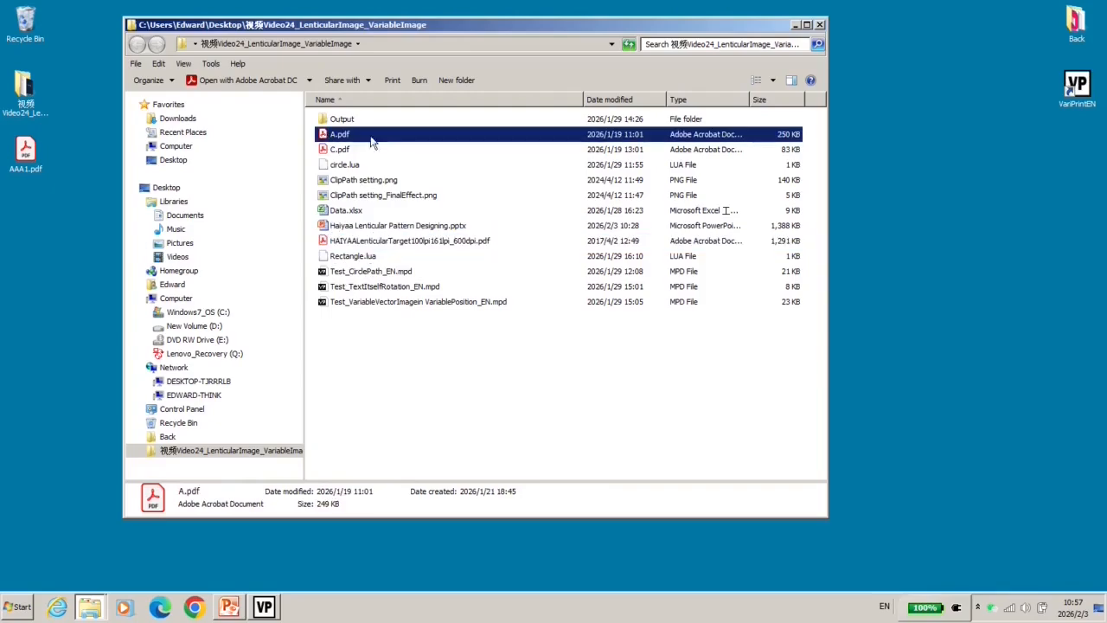
pyautogui.doubleClick(352, 141)
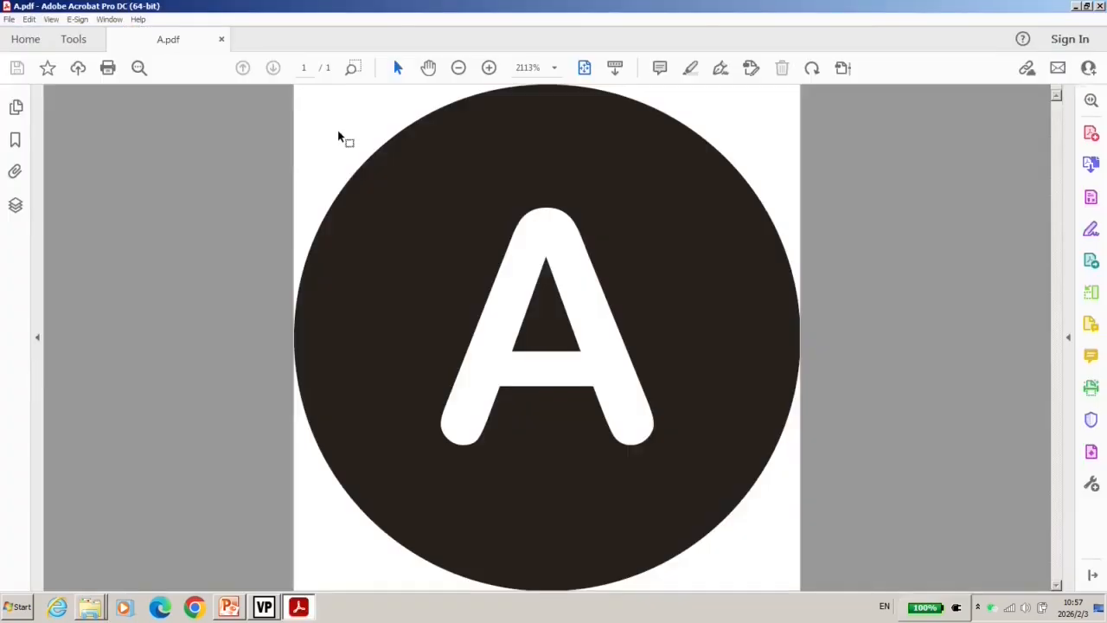
pyautogui.click(333, 154)
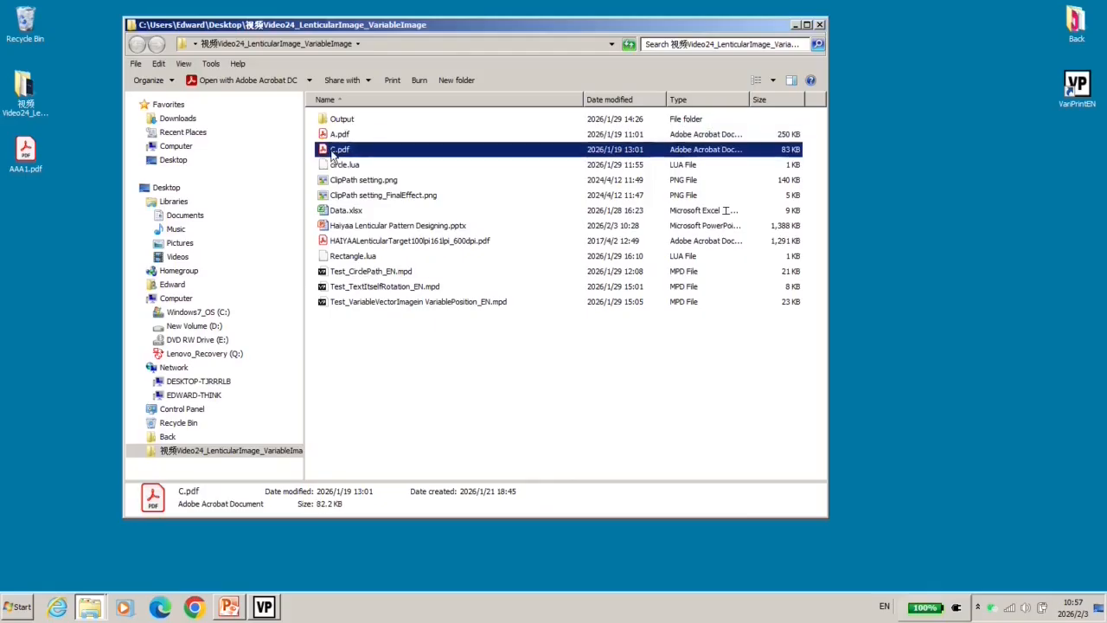
pyautogui.doubleClick(333, 154)
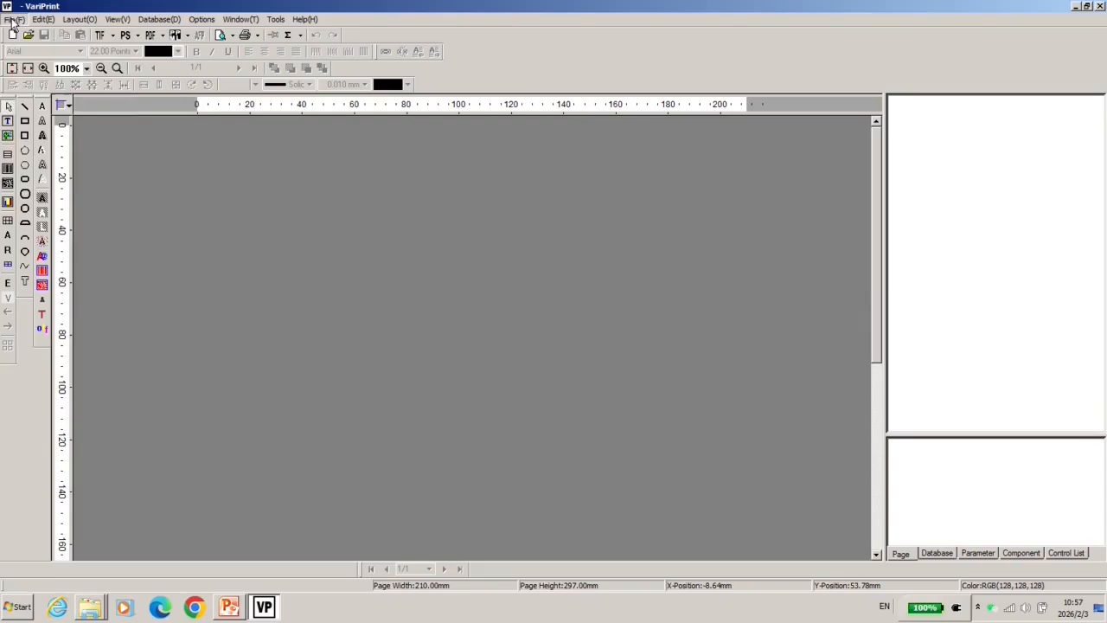
# Open Test_VariableVectorImagein VariablePosition_EN.mpd, check Current Layer and Layer Count, then select its exported PDF
pyautogui.click(13, 19)
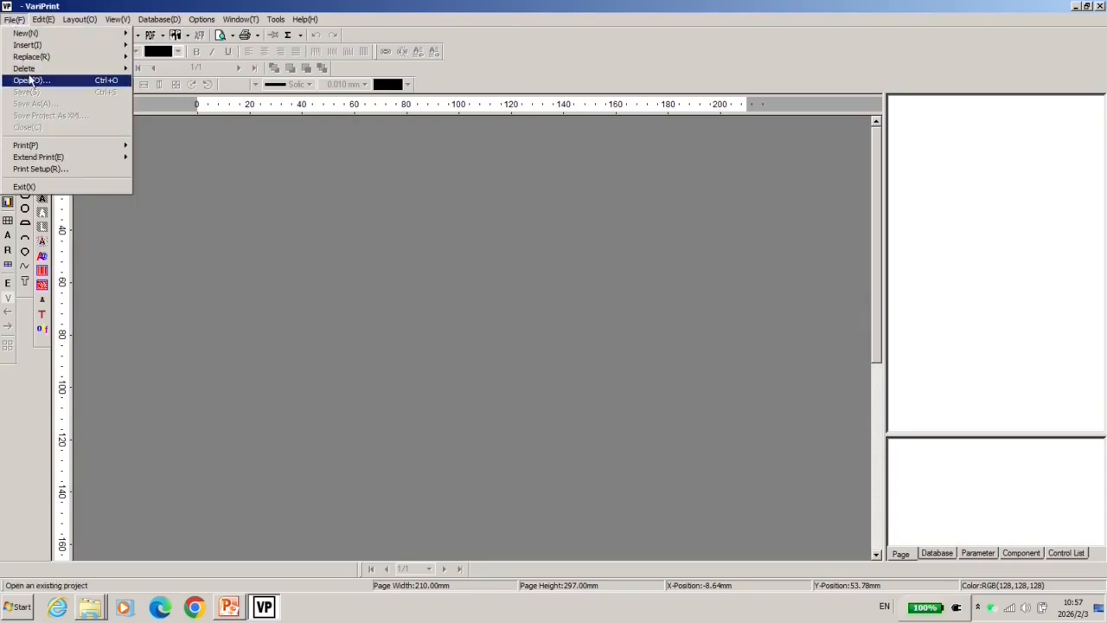
pyautogui.click(31, 79)
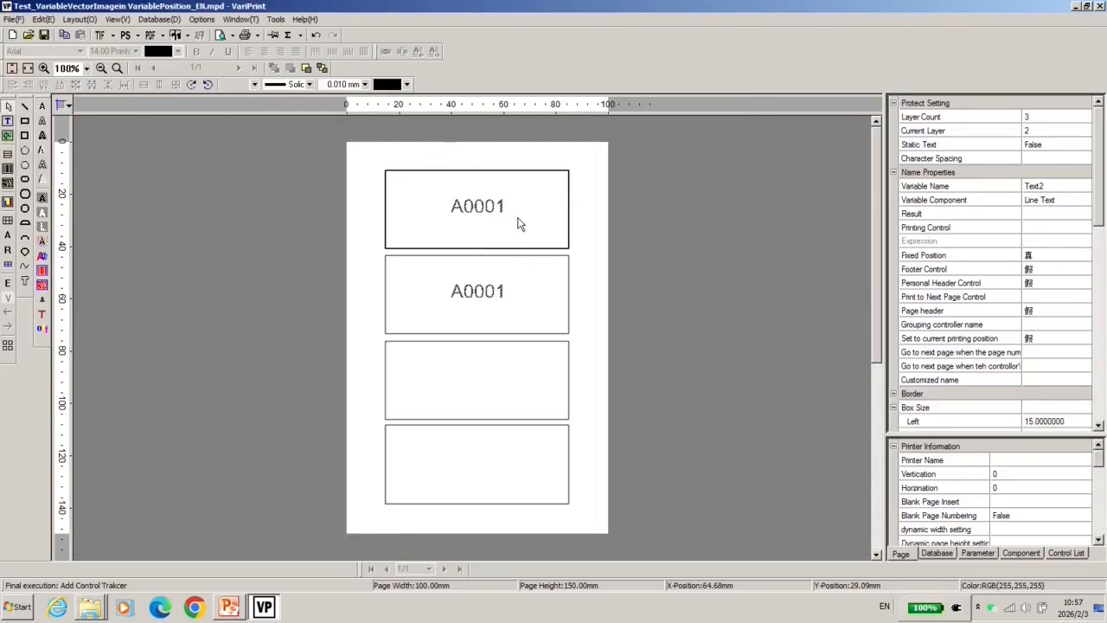
pyautogui.click(1025, 128)
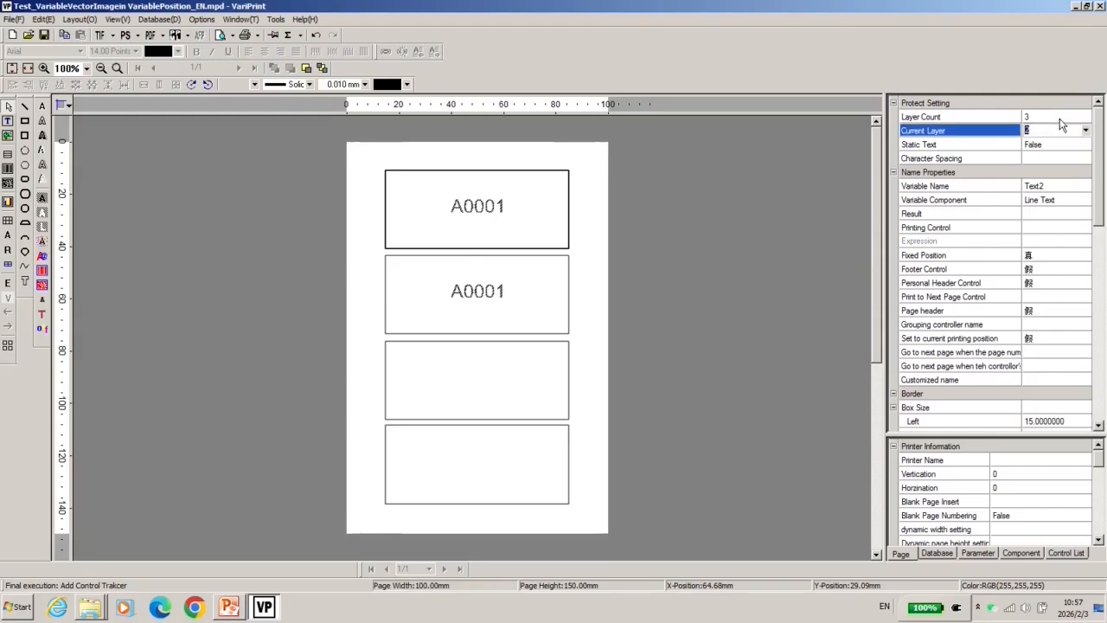
pyautogui.click(1051, 117)
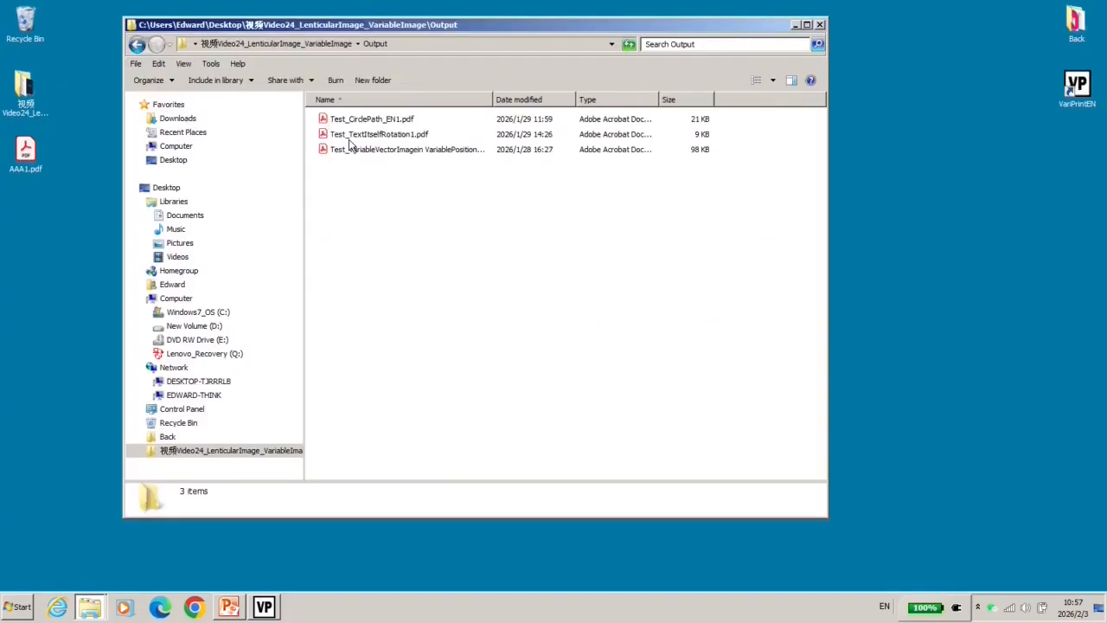
pyautogui.click(361, 150)
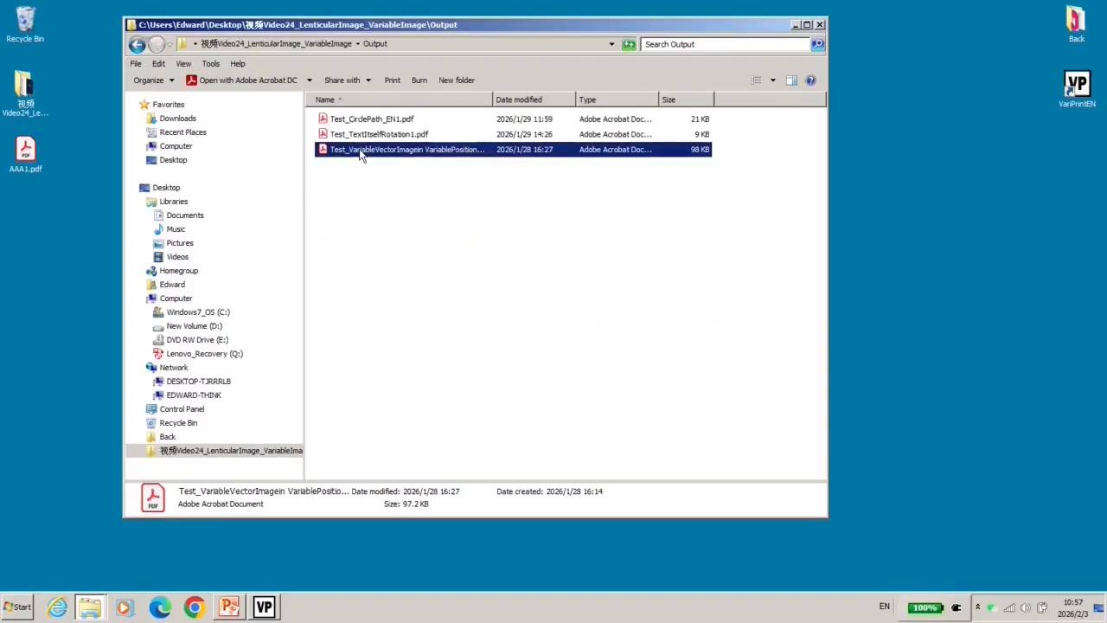
# Open the exported PDF in Acrobat and fit page 2's four lenticular boxes in view
pyautogui.doubleClick(360, 151)
pyautogui.click(1056, 576)
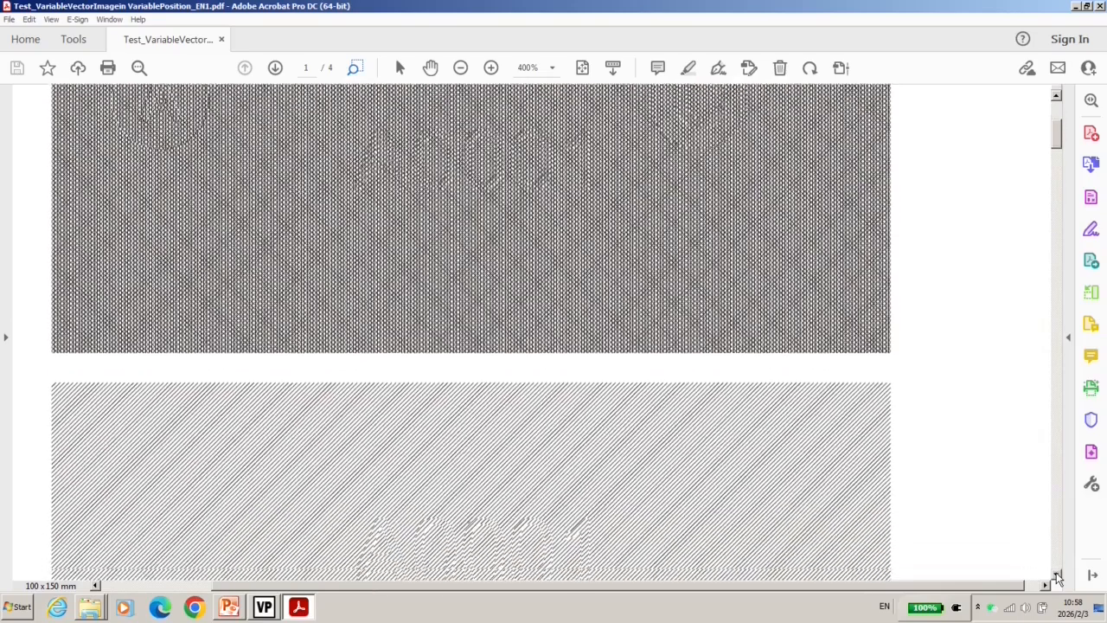
pyautogui.click(1056, 577)
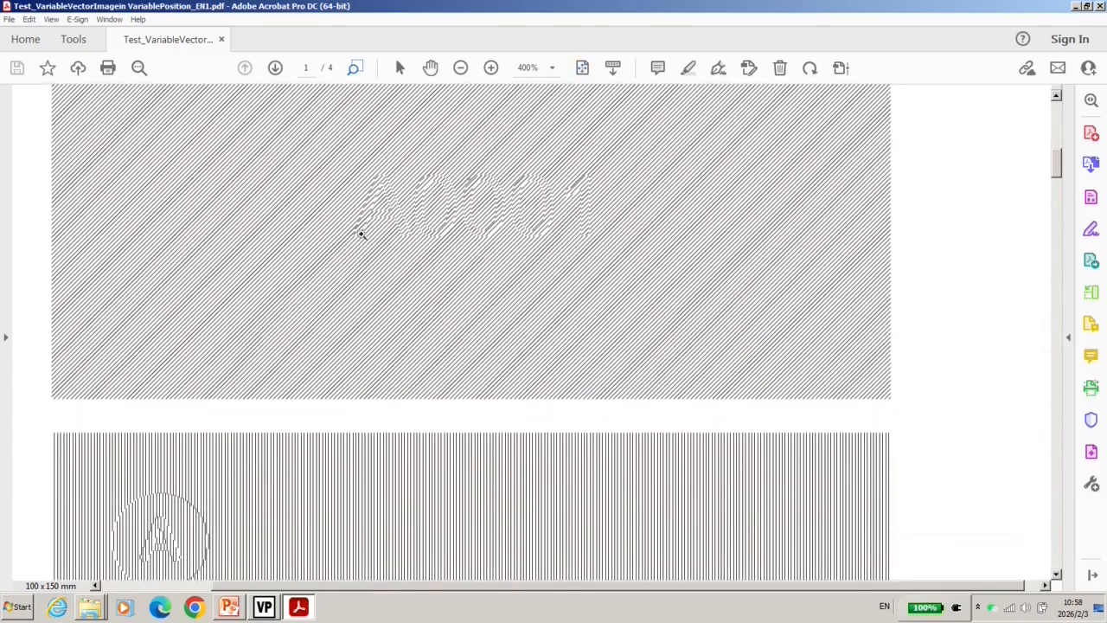
pyautogui.hotkey('ctrl', '0')
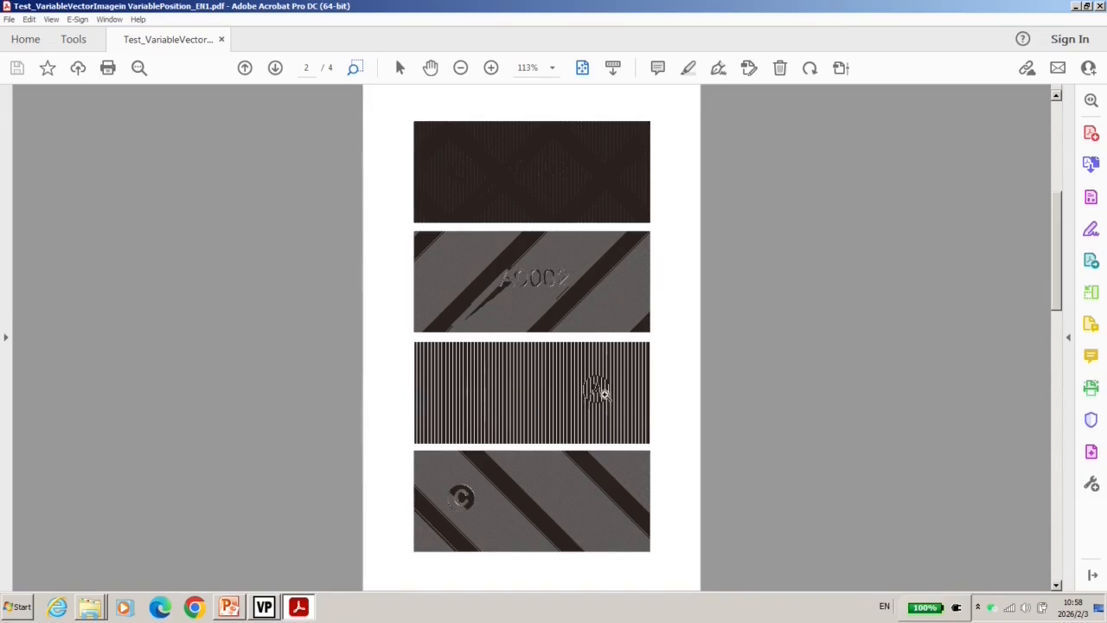
# Select the third box in VariPrint to show its Vector PDF Config, then return to PowerPoint
pyautogui.click(264, 606)
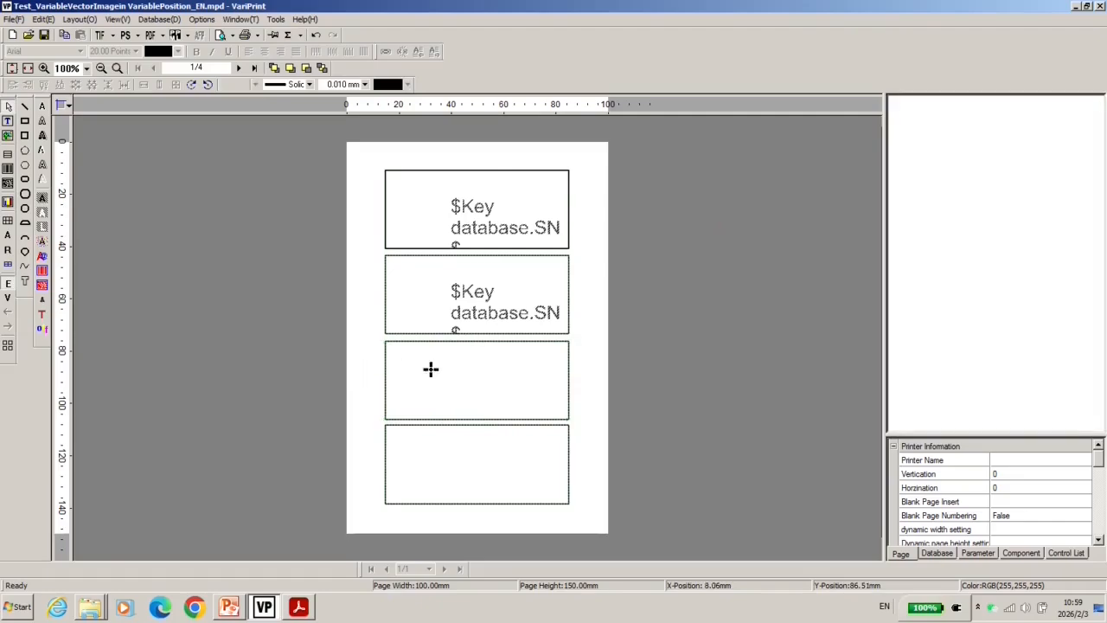
pyautogui.click(435, 374)
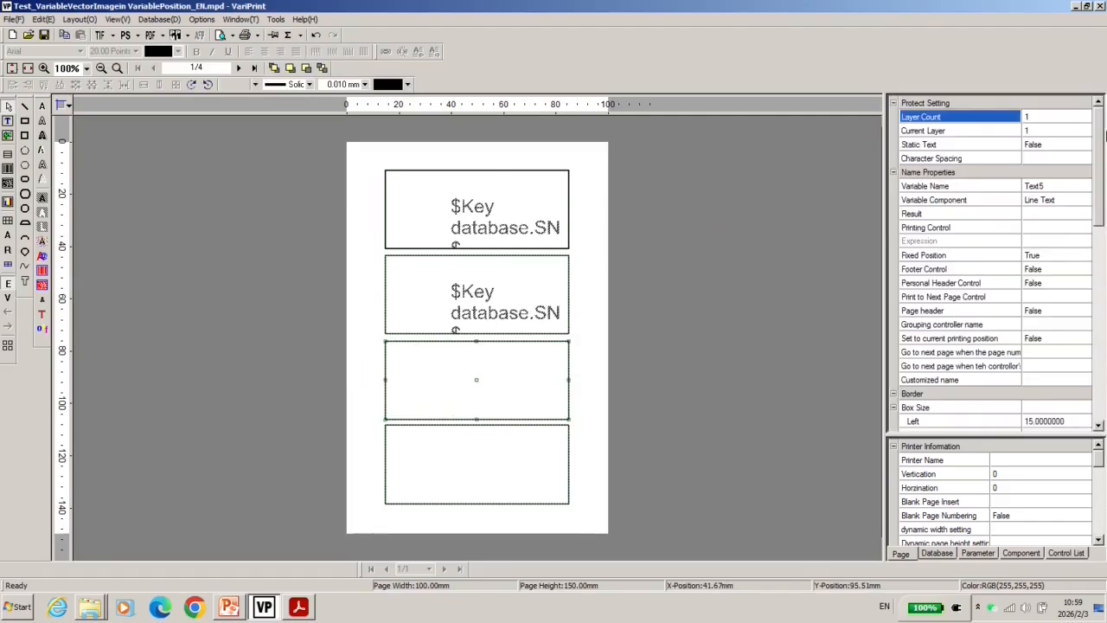
pyautogui.scroll(-10, 957, 415)
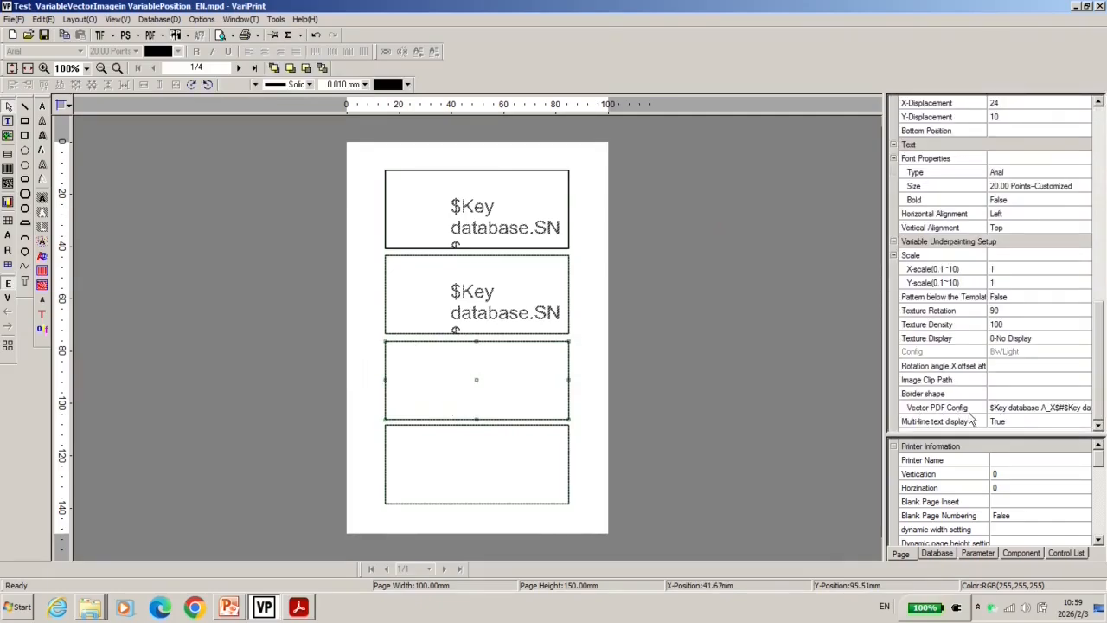
pyautogui.click(229, 606)
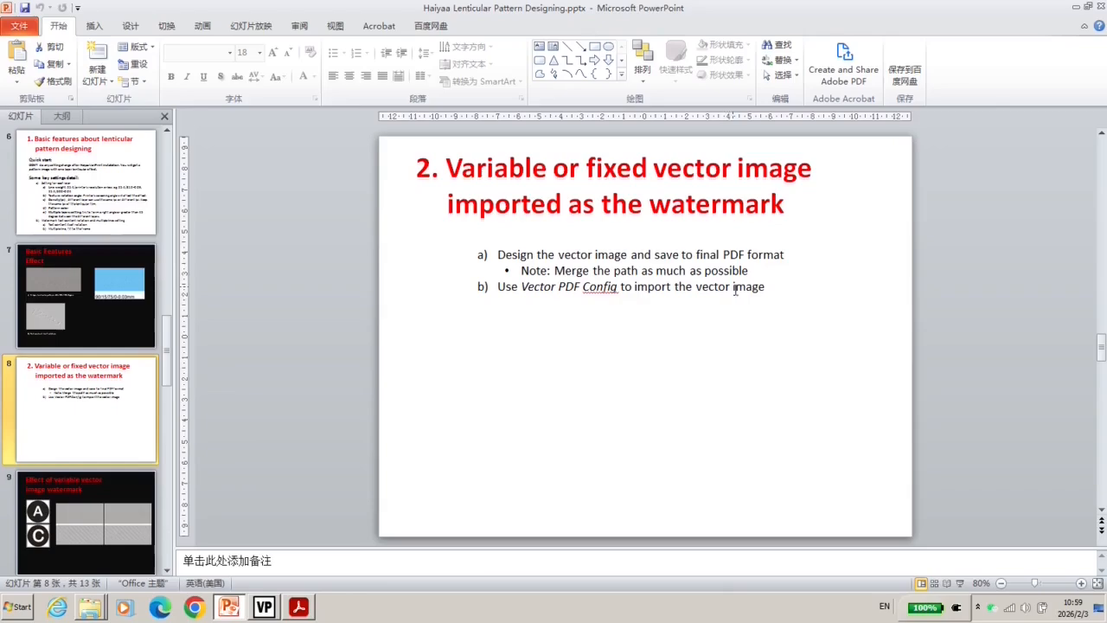
# Highlight slide 8's note about merging paths, then go back to the VariPrint template
pyautogui.click(607, 255)
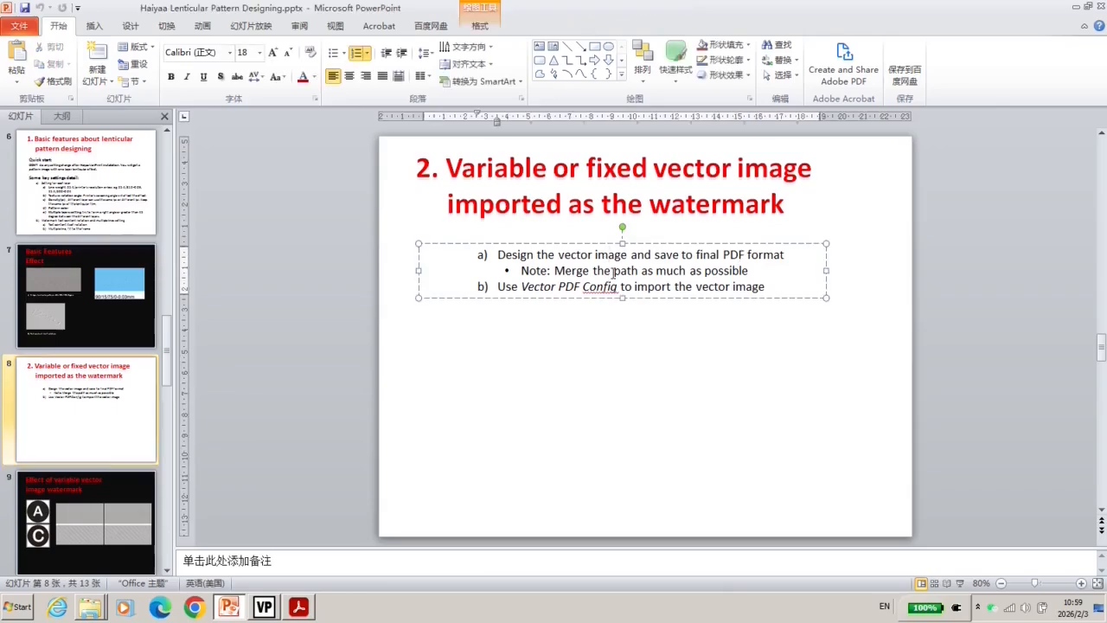
pyautogui.moveTo(750, 271); pyautogui.dragTo(571, 273)
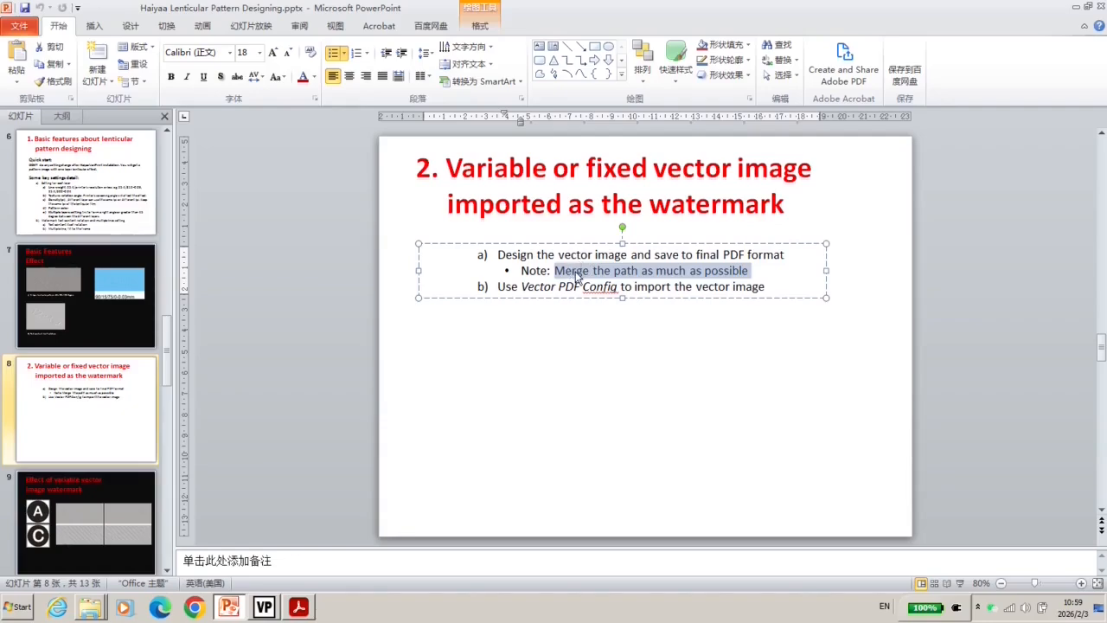
pyautogui.click(264, 607)
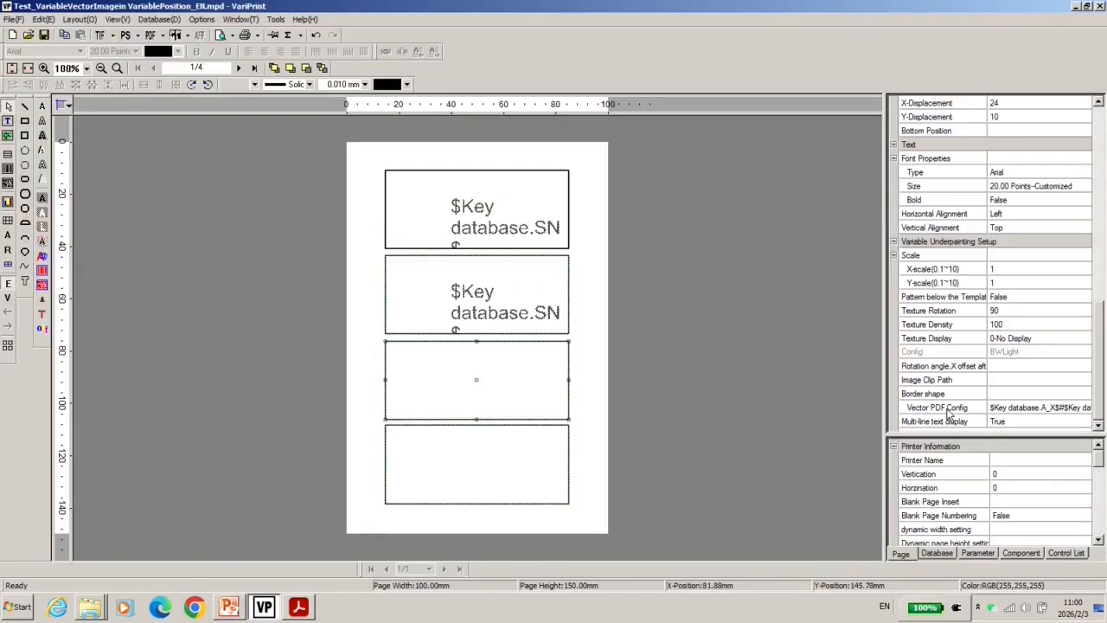
pyautogui.click(275, 607)
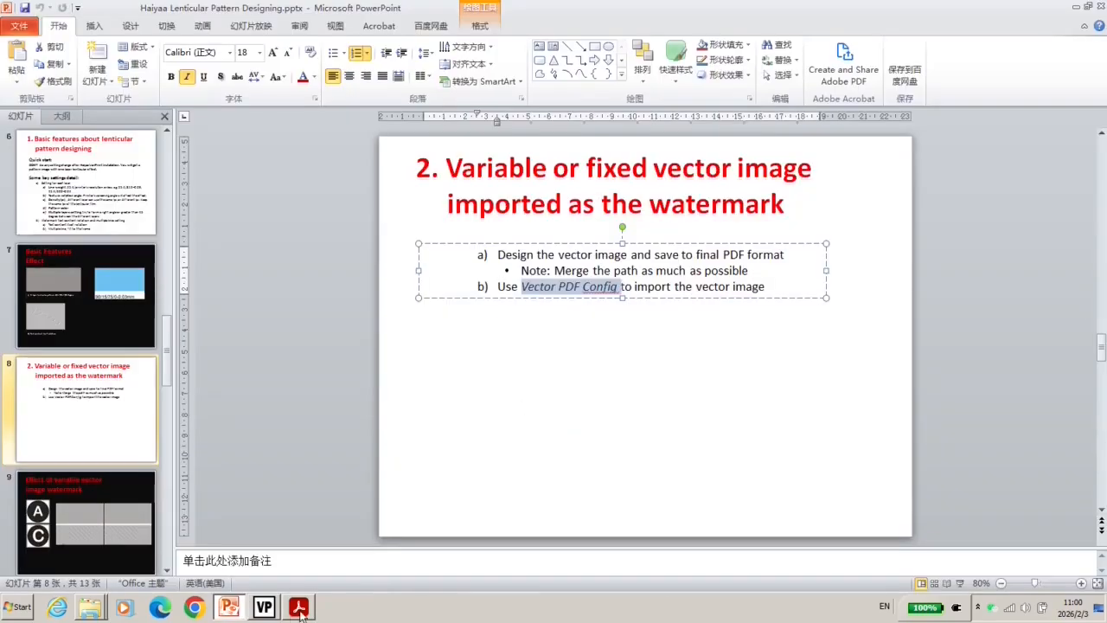
pyautogui.click(264, 607)
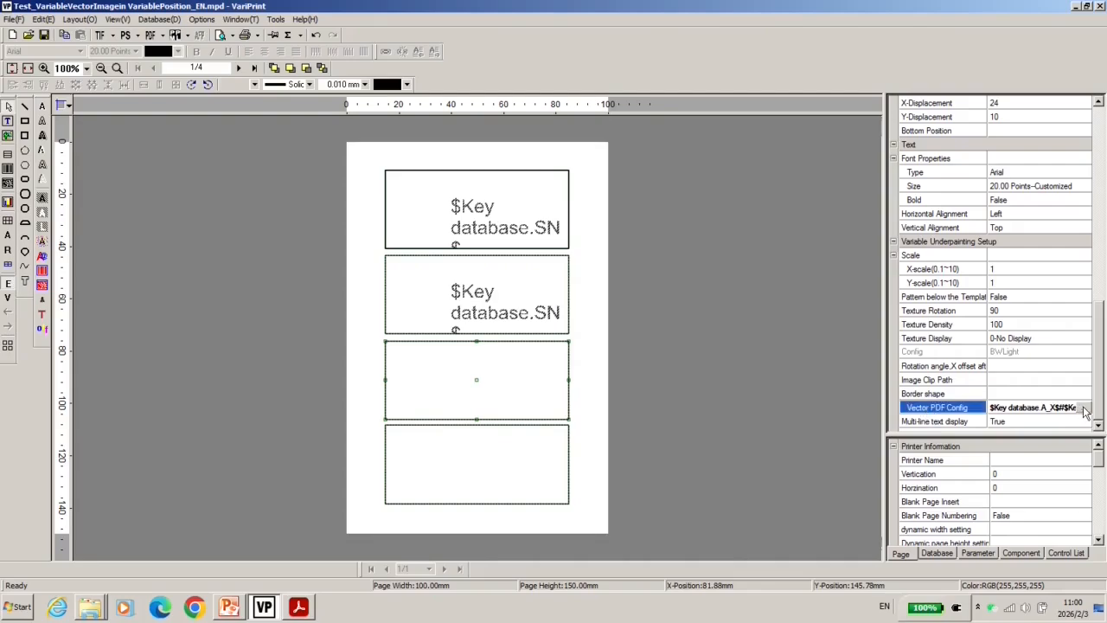
# Load the third box's vector image entry, mark its X-Pos expression, and show Data.xlsx's A_X column
pyautogui.click(1084, 408)
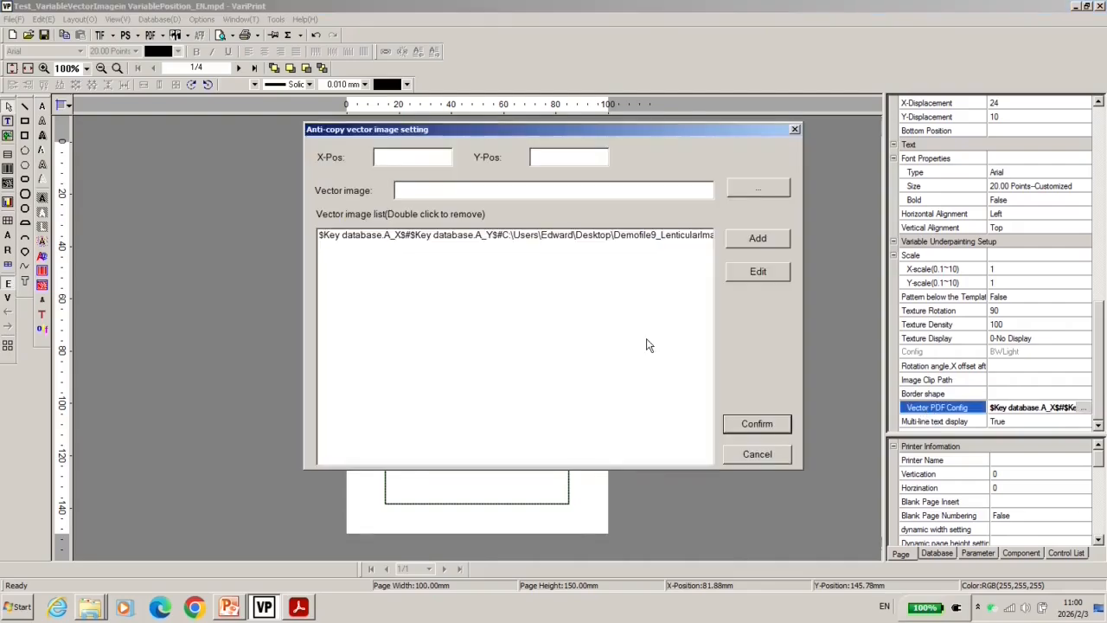
pyautogui.click(429, 235)
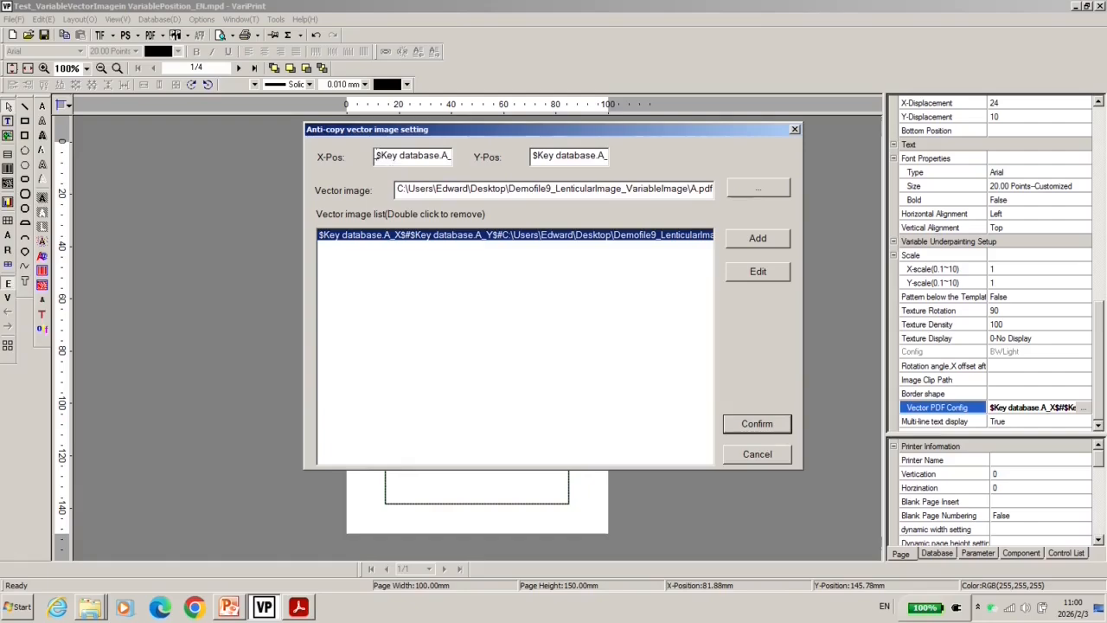
pyautogui.moveTo(377, 156); pyautogui.dragTo(452, 156)
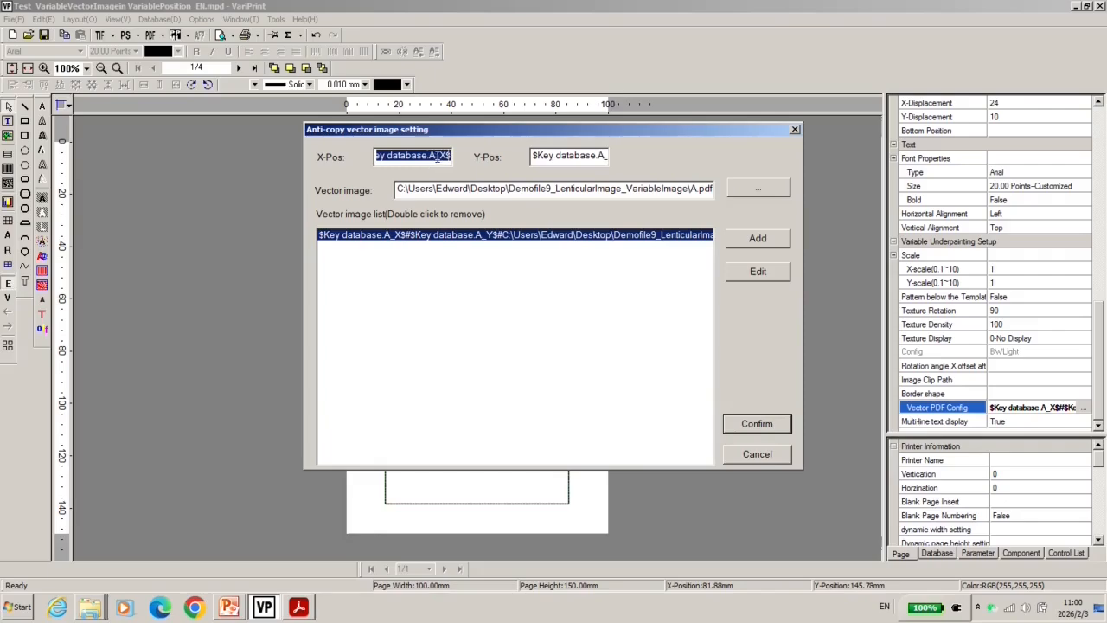
pyautogui.click(442, 156)
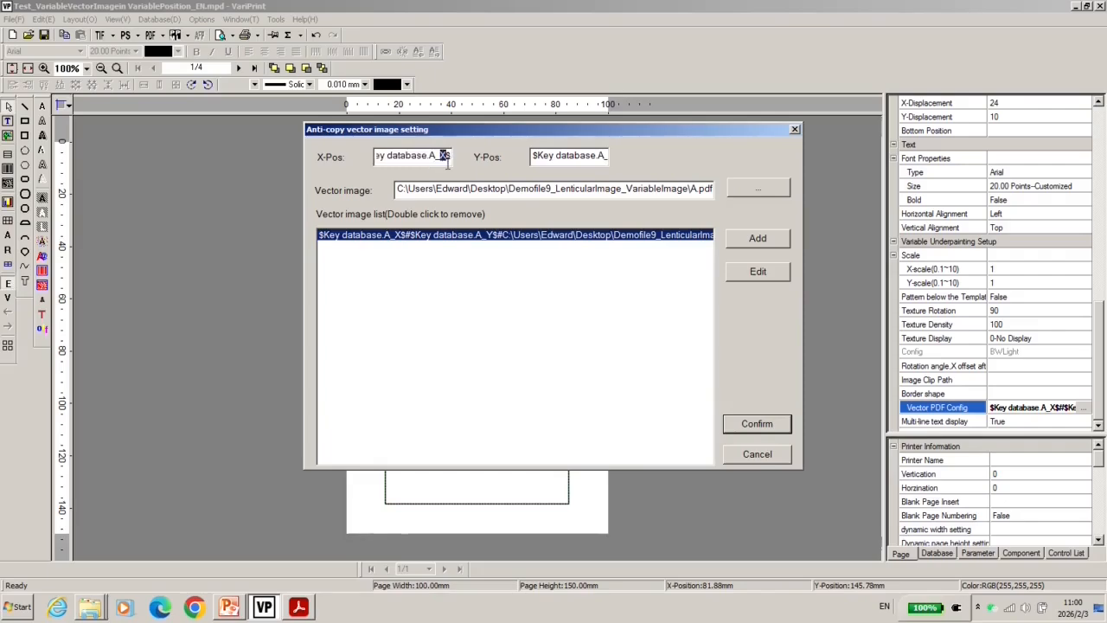
pyautogui.moveTo(344, 234); pyautogui.dragTo(343, 284)
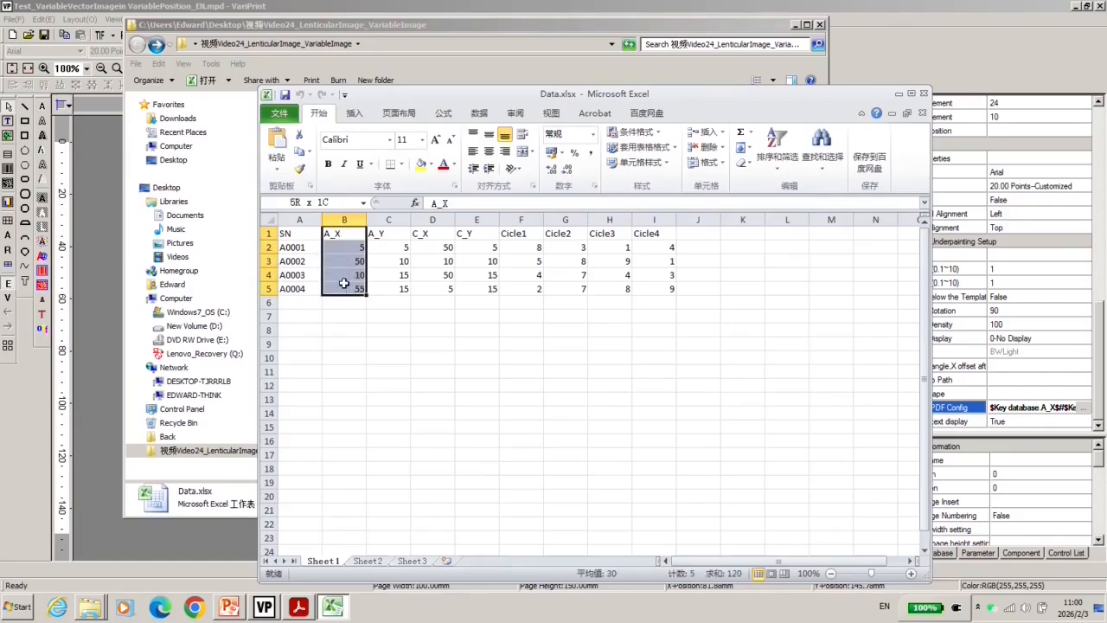
# Check the C_X, A_X and A_Y values in Data.xlsx, then the X-Pos field expression in VariPrint
pyautogui.moveTo(423, 234); pyautogui.dragTo(425, 287)
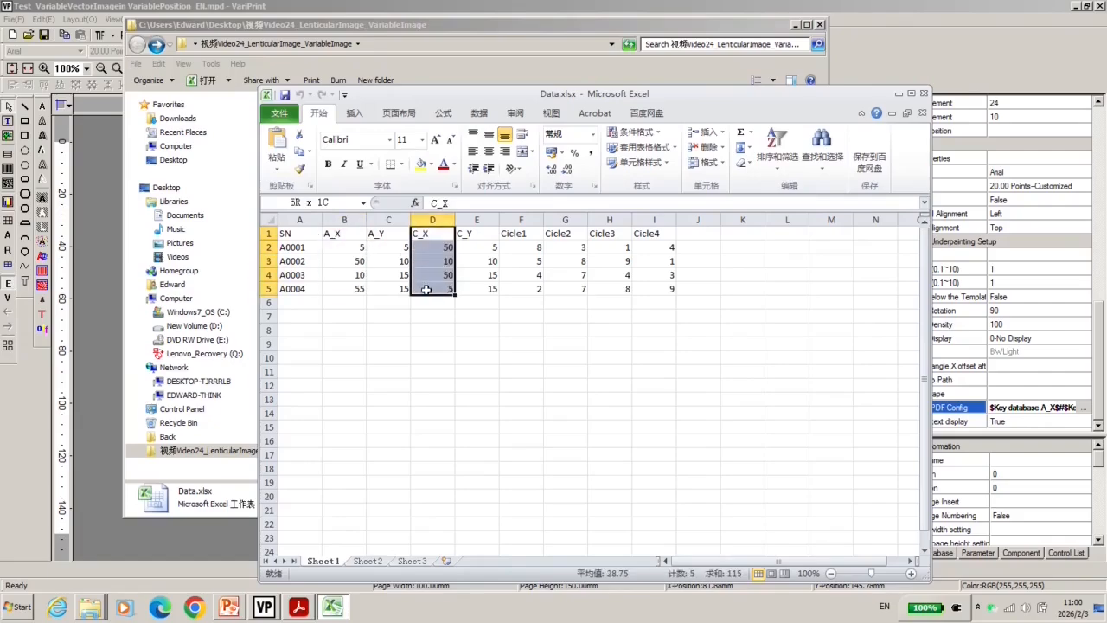
pyautogui.click(354, 247)
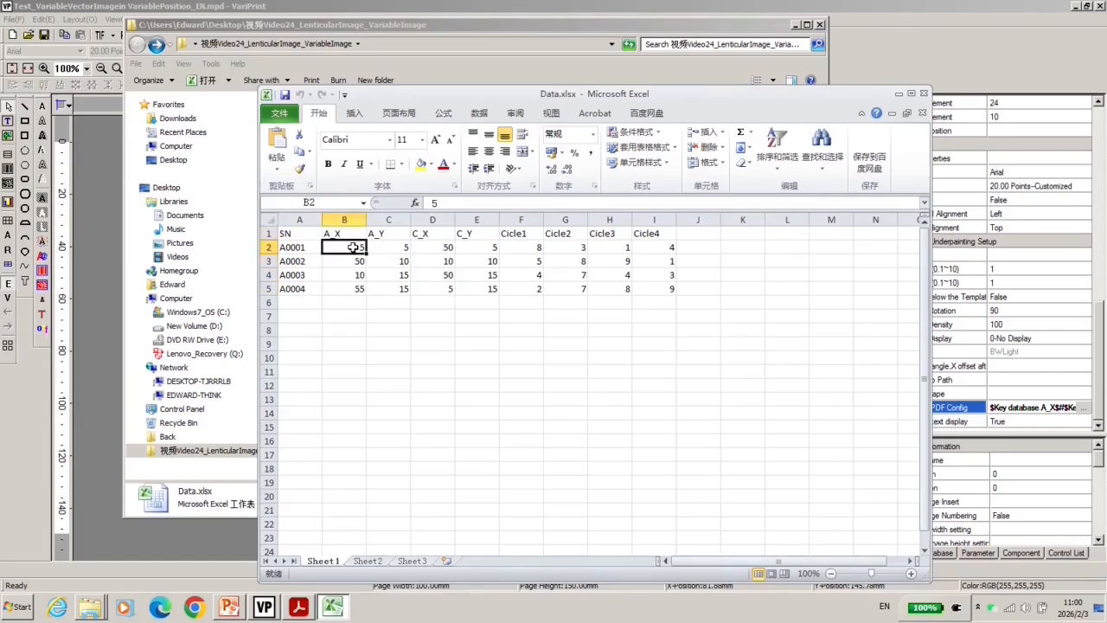
pyautogui.click(402, 247)
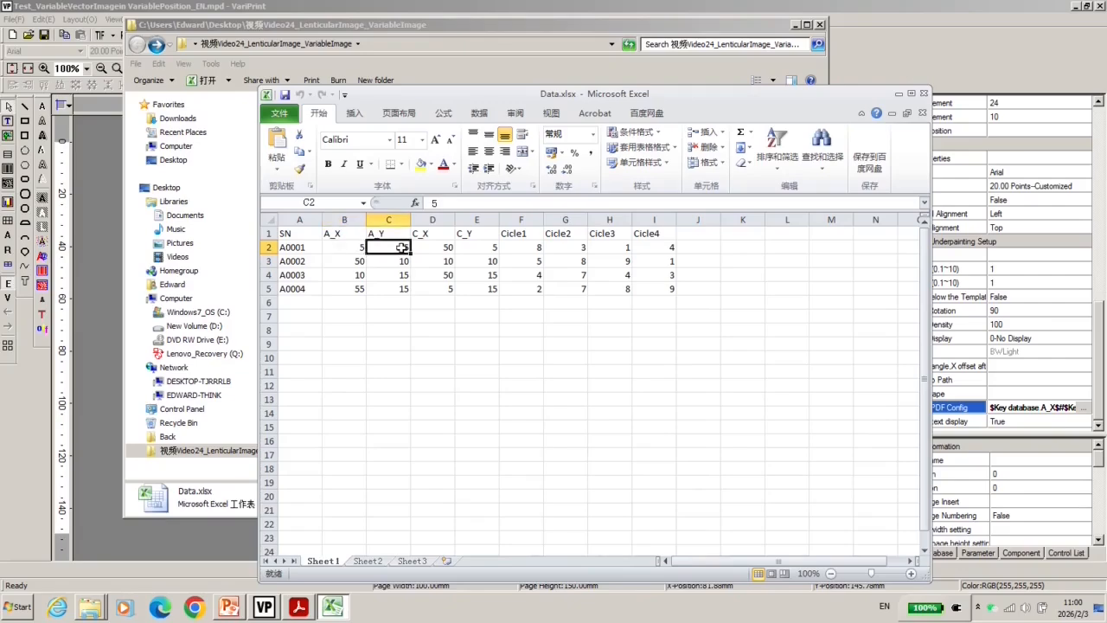
pyautogui.click(347, 233)
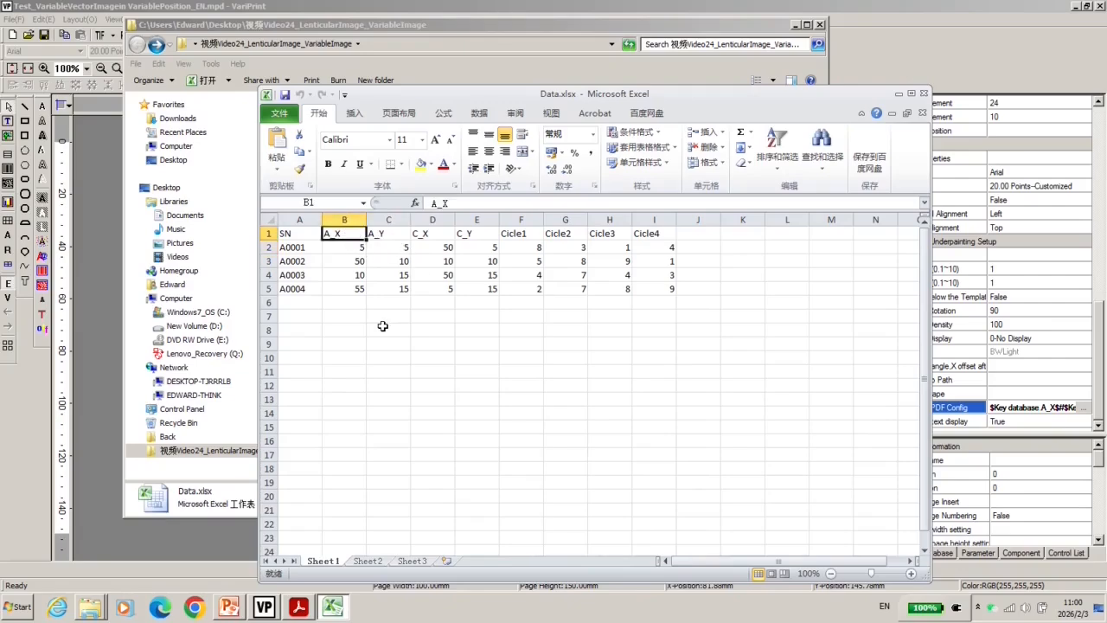
pyautogui.click(265, 607)
pyautogui.moveTo(400, 159); pyautogui.dragTo(451, 159)
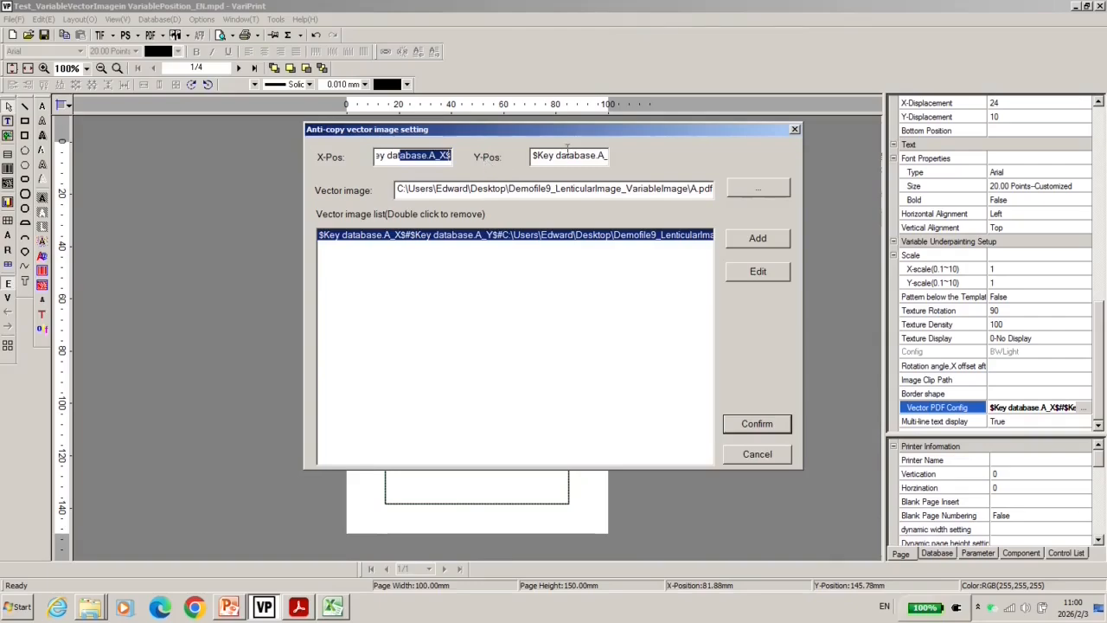
# Check the A_Y field in the Y-Pos expression and the A.pdf file name in the image path
pyautogui.moveTo(558, 156); pyautogui.dragTo(732, 191)
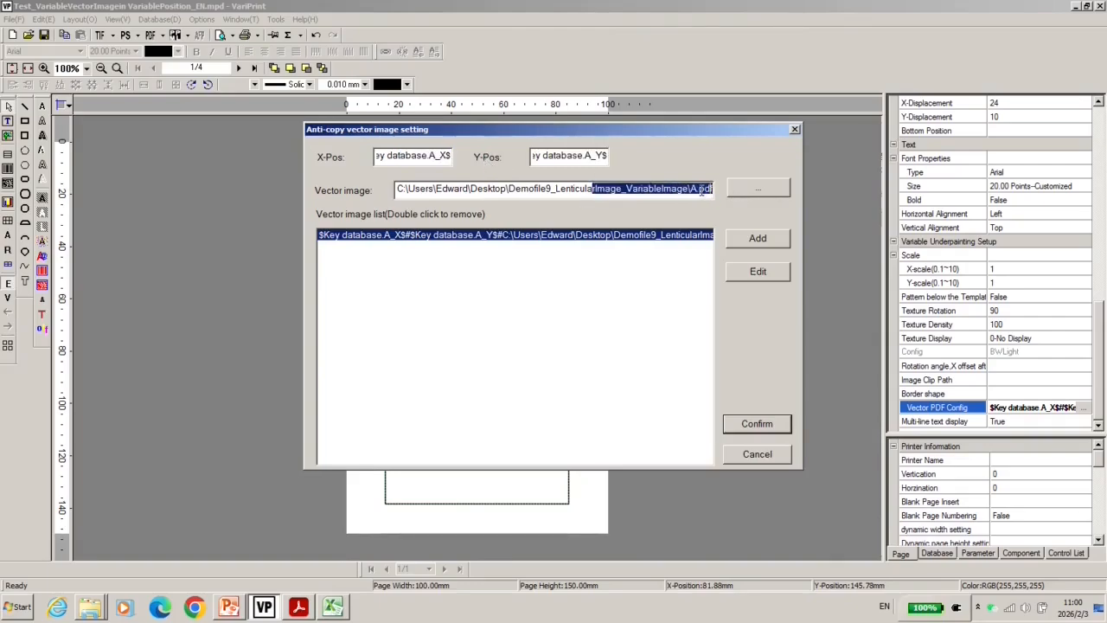
pyautogui.click(694, 190)
pyautogui.moveTo(691, 189); pyautogui.dragTo(697, 189)
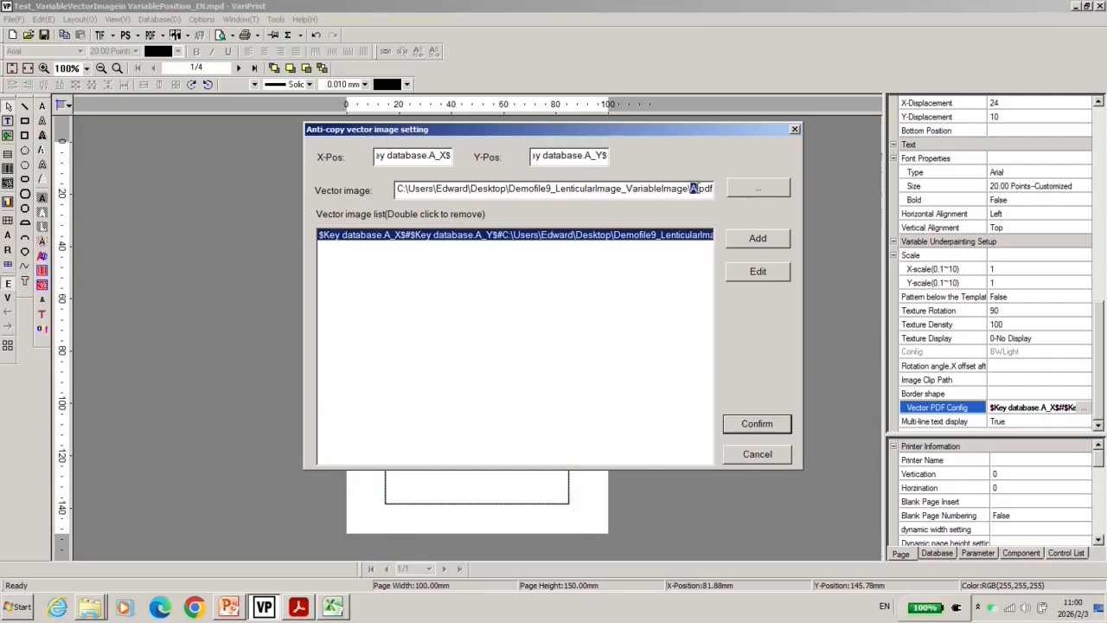
pyautogui.click(694, 190)
# Add the second A.pdf vector image entry, confirm the settings, and view the fourth box's properties
pyautogui.click(758, 238)
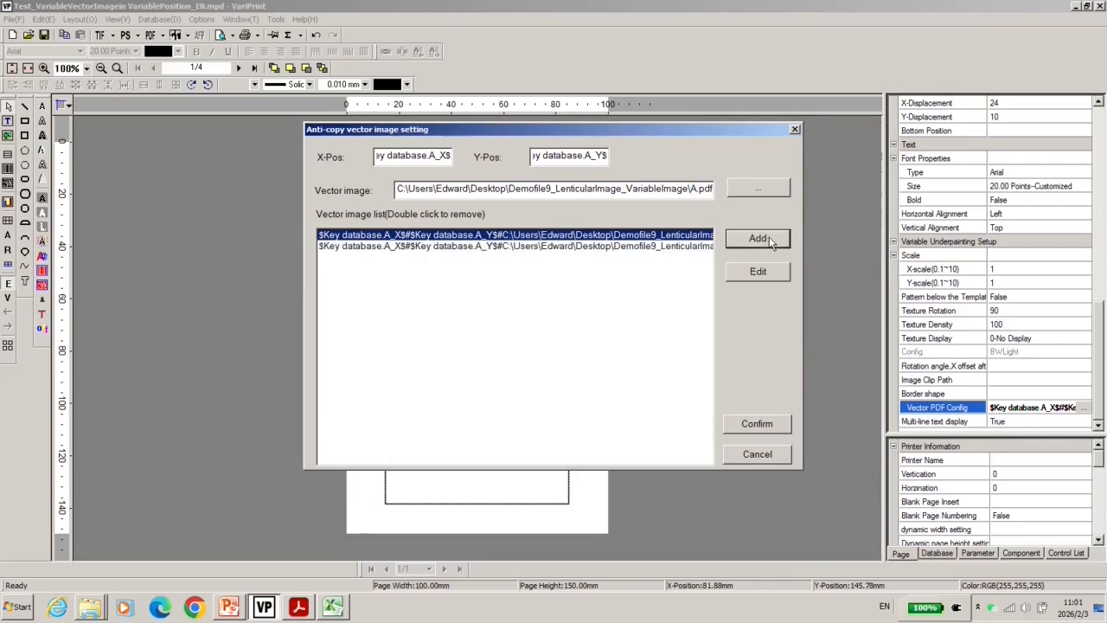
pyautogui.click(757, 423)
pyautogui.click(514, 477)
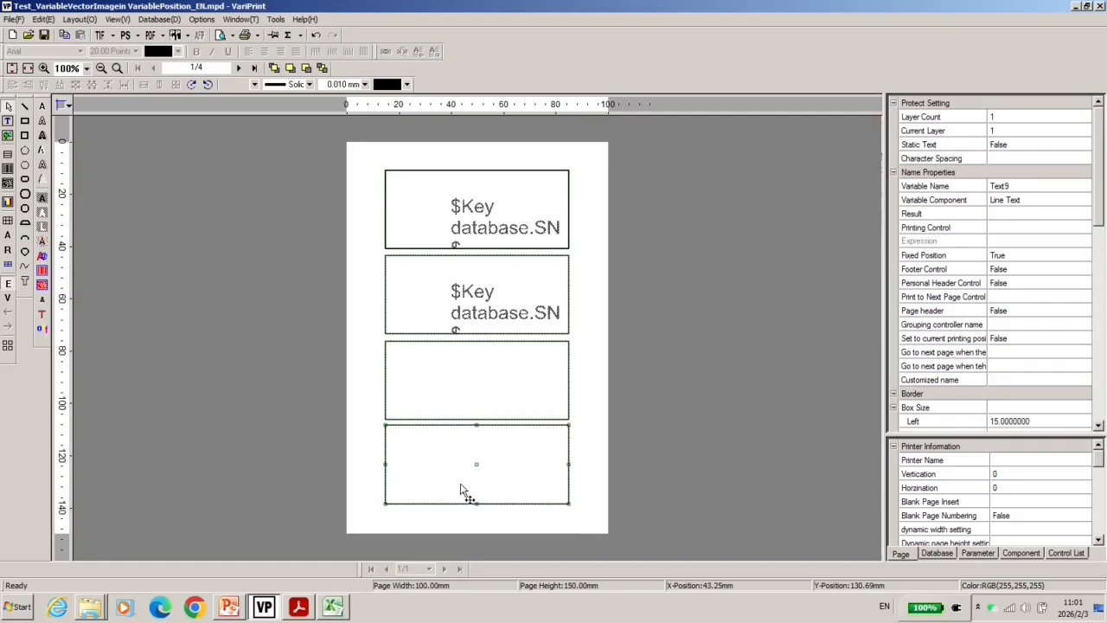
pyautogui.scroll(-1, 1101, 220)
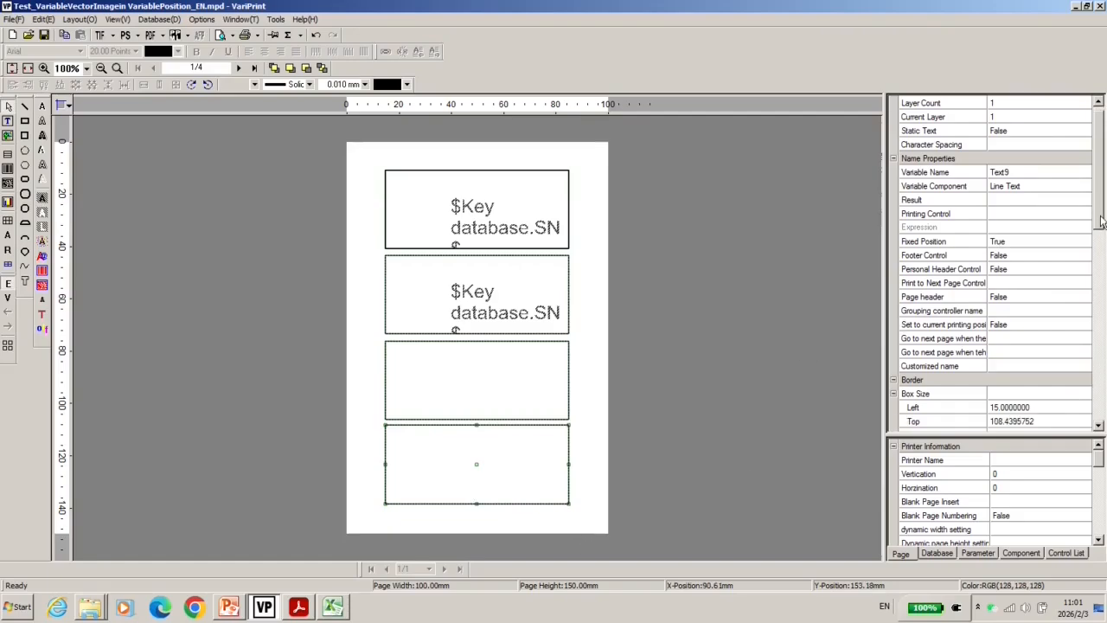